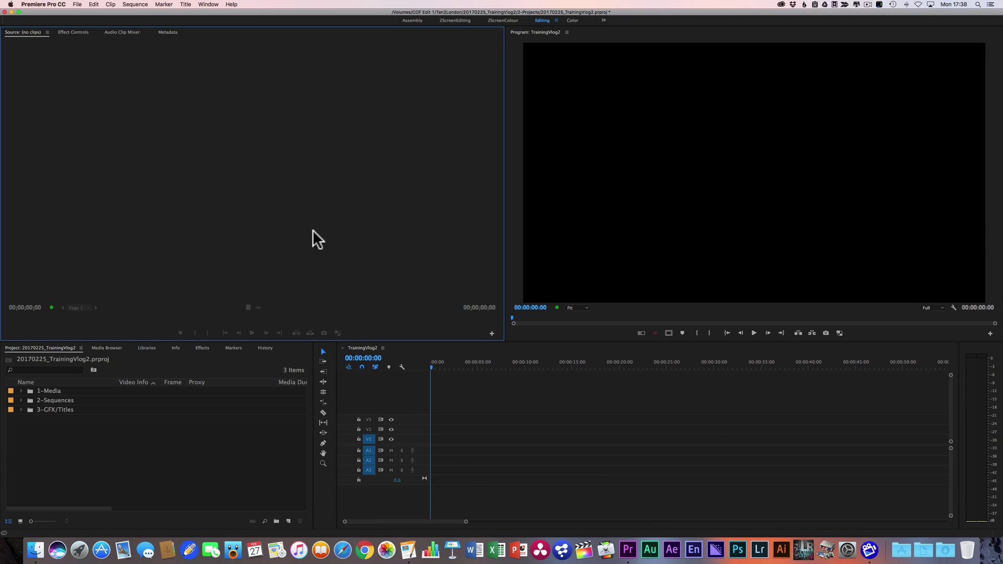
- Look inside the 1-Media and 2-Sequences bins of the project, then collapse both bins again
click(115, 446)
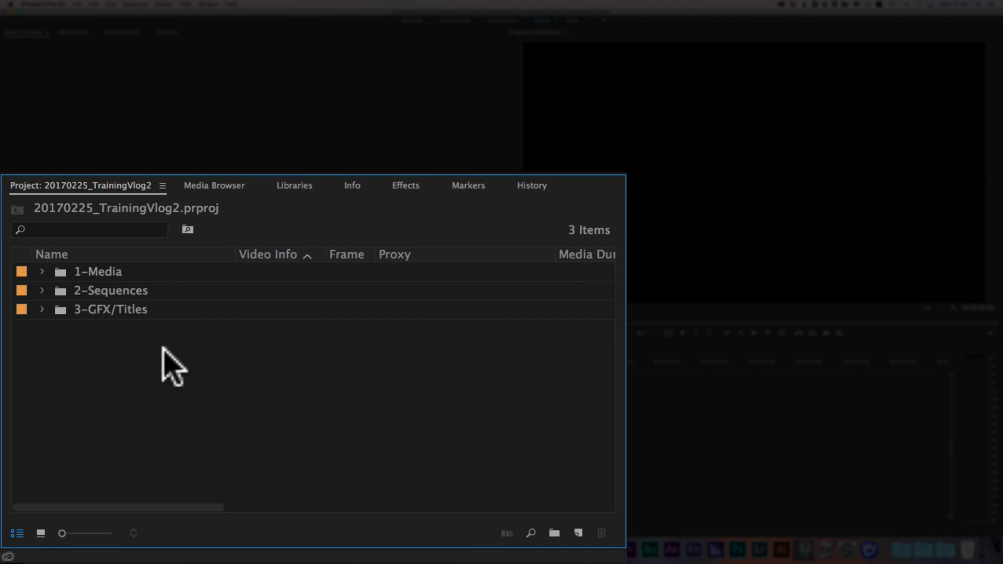
click(42, 272)
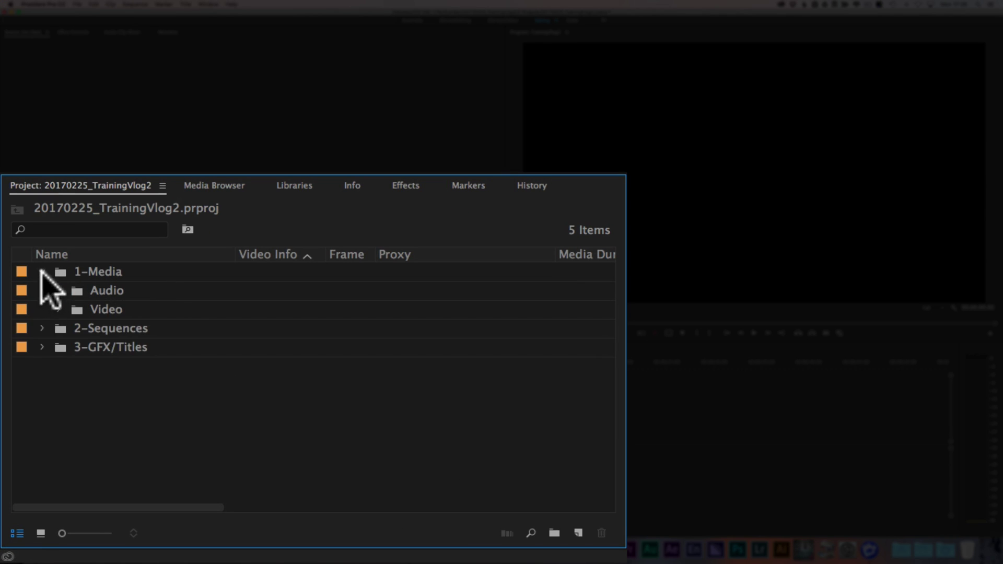
click(42, 329)
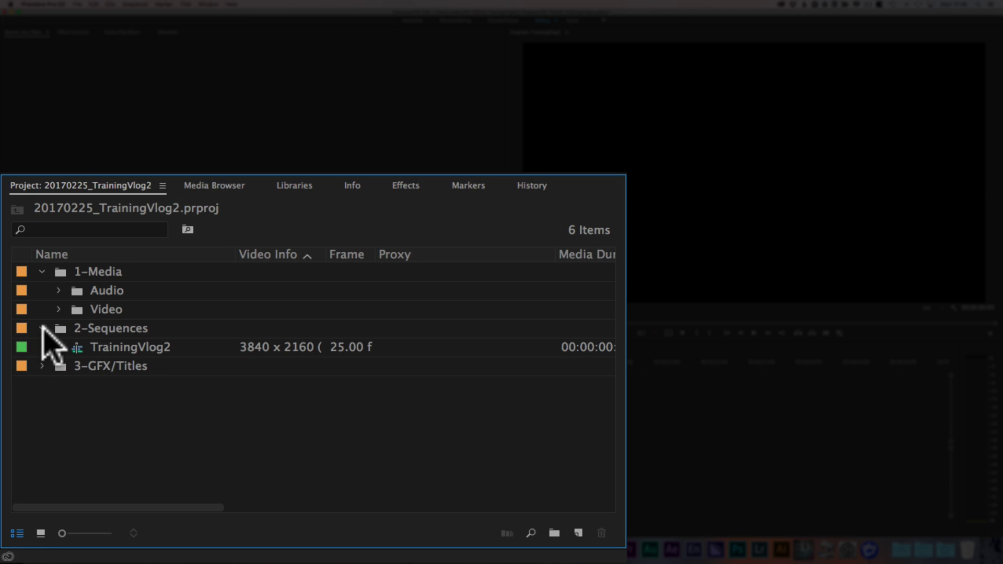
click(42, 329)
click(42, 271)
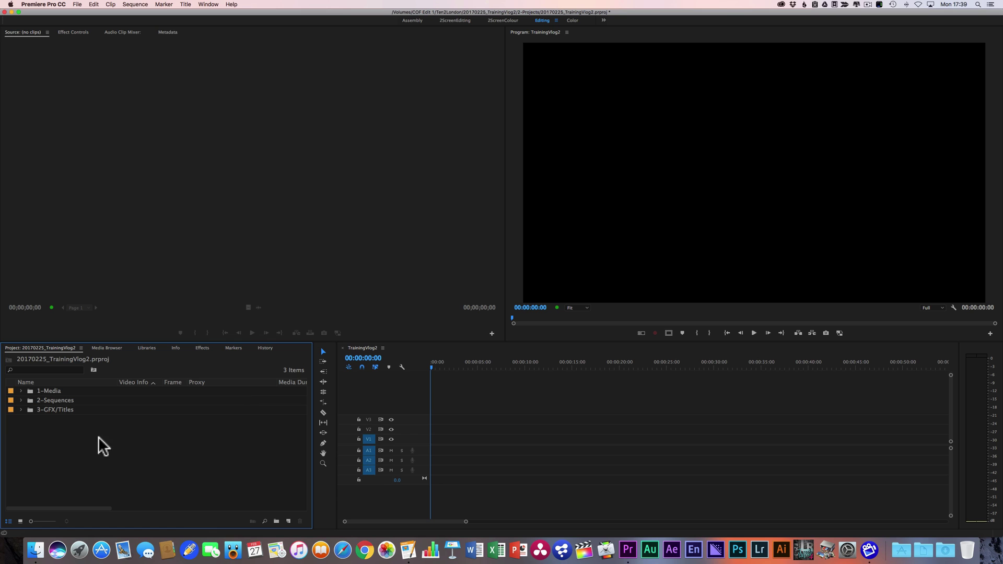
- Set the TrainingVlog2 sequence's frame size to 1920 horizontal by 1080 vertical in its sequence settings
click(486, 384)
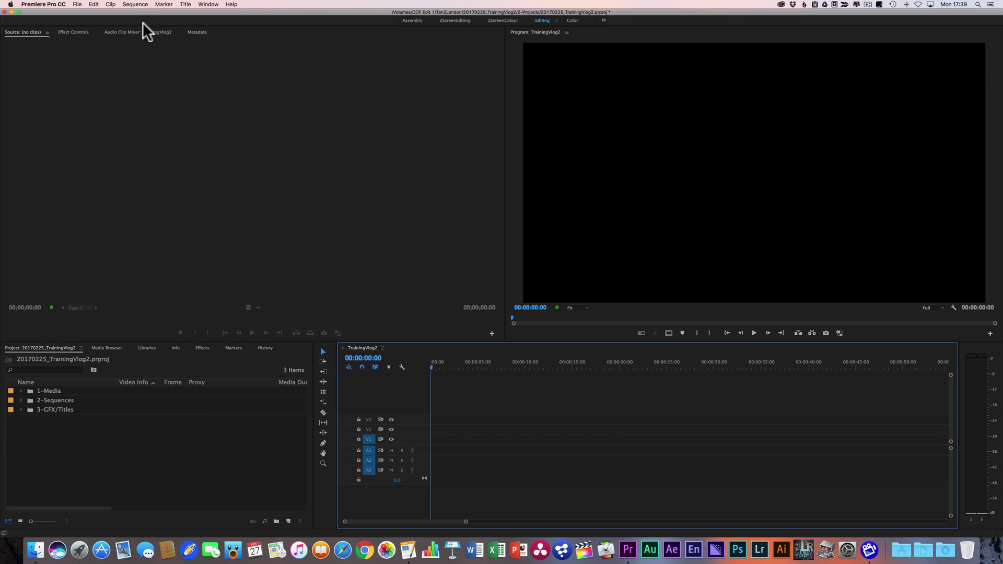
click(136, 3)
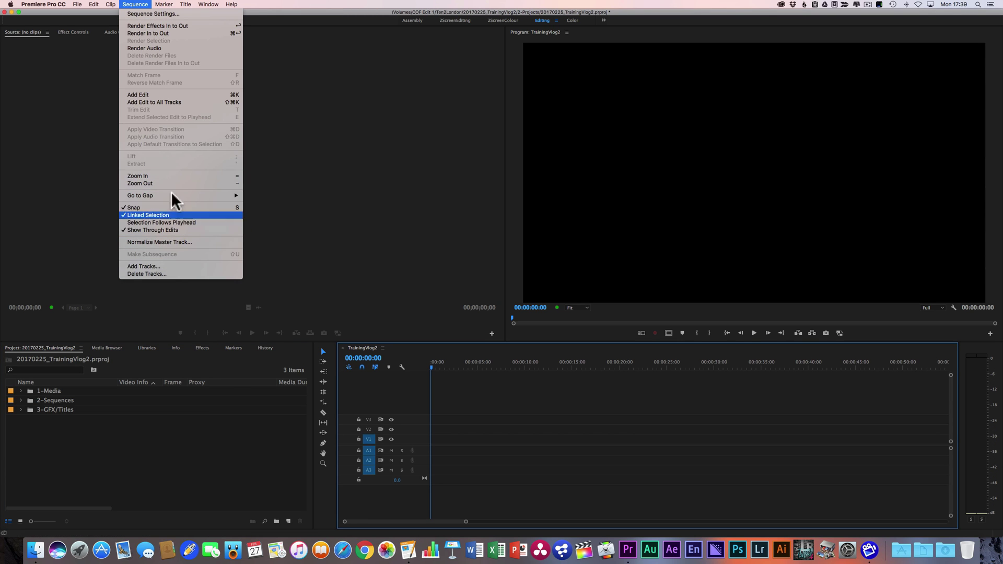
click(154, 13)
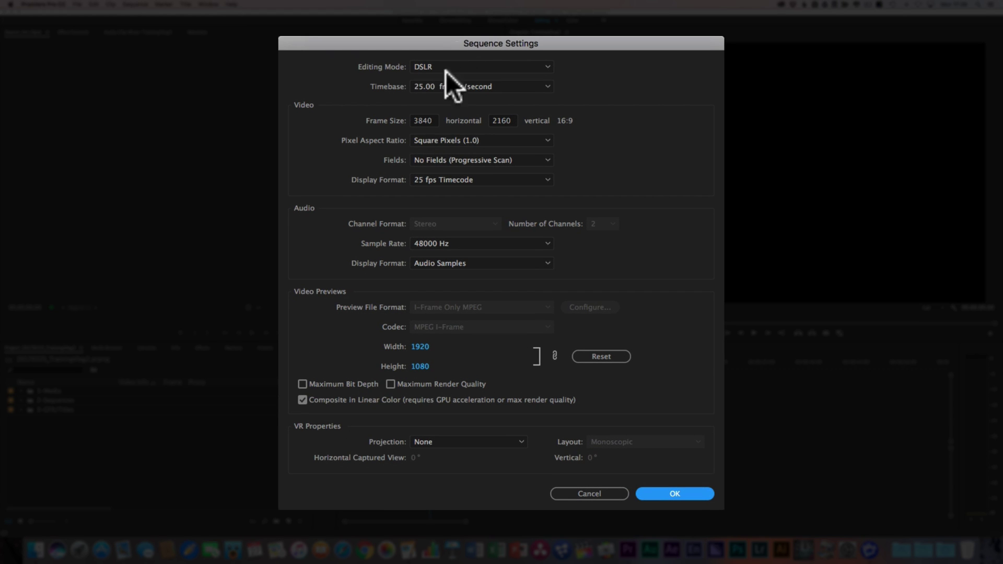
click(424, 120)
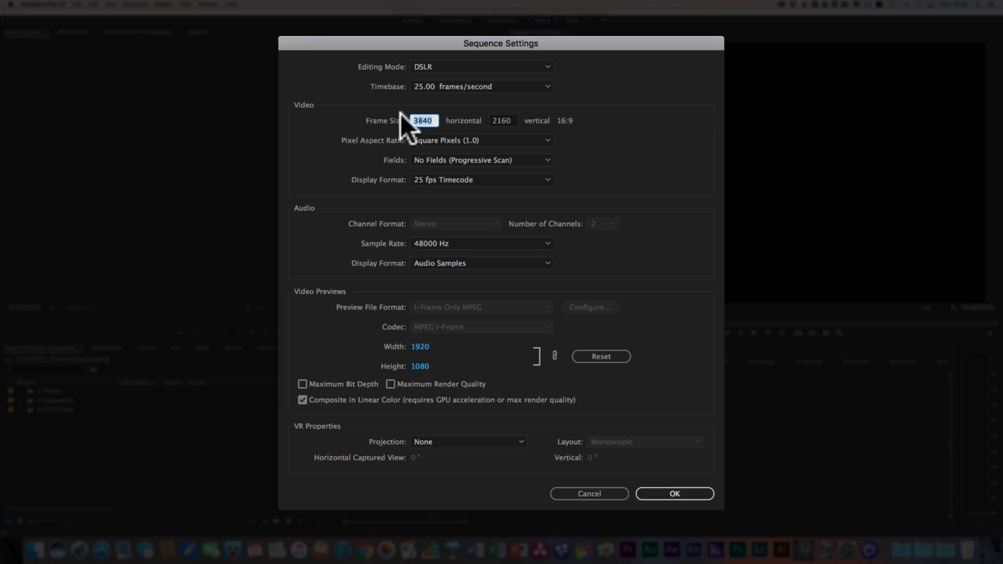
text(1920)
key(Tab)
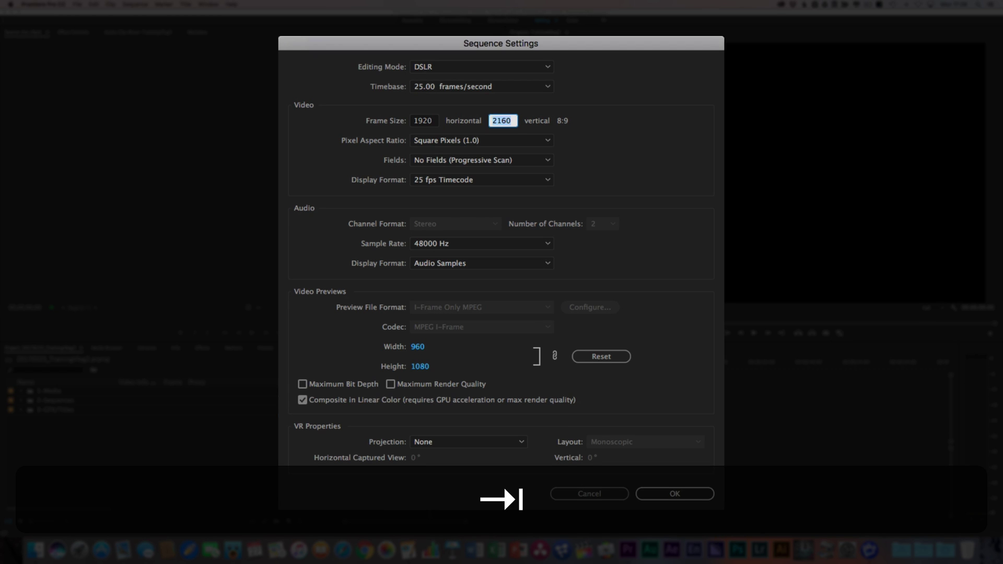
text(1080)
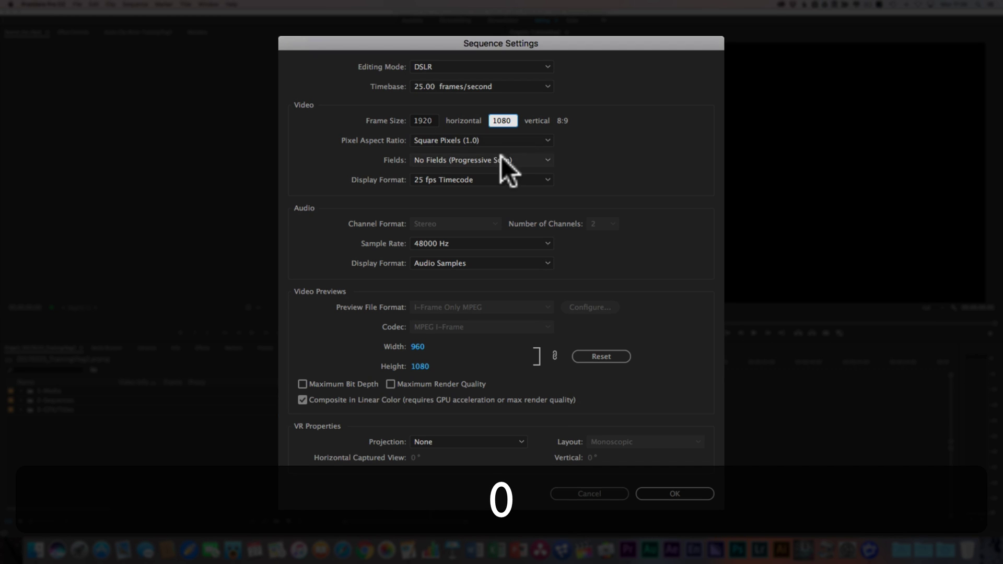
click(674, 494)
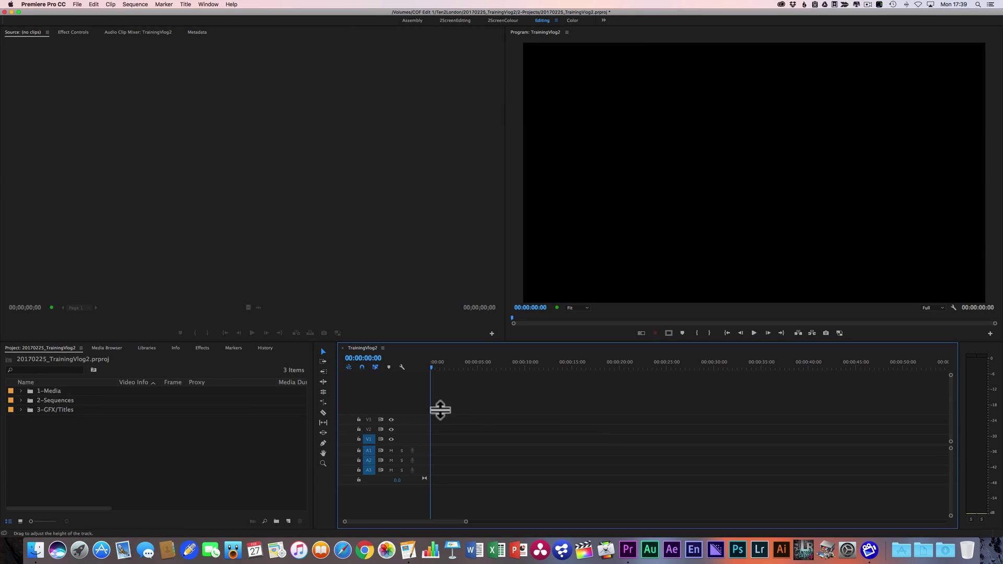
- Expand the 1-Media bin down to the A7sII folder under Video and examine the clips' video information
click(120, 426)
click(20, 391)
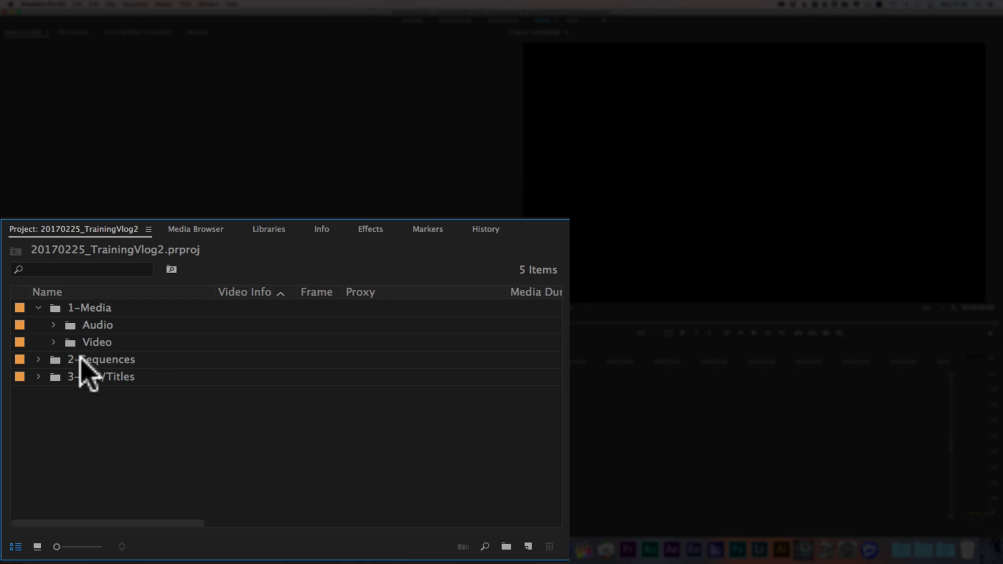
click(53, 342)
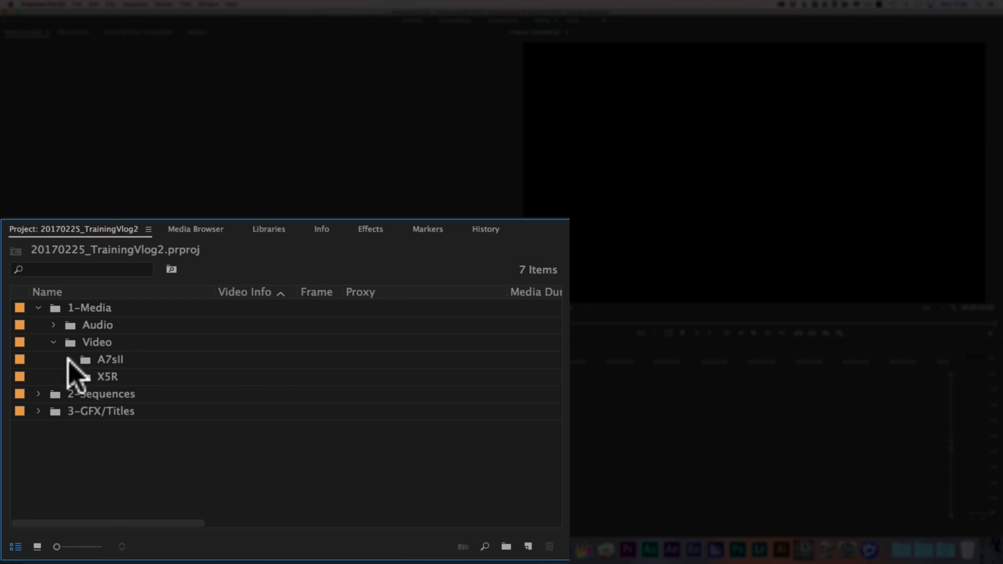
click(69, 359)
click(139, 379)
click(138, 412)
click(138, 428)
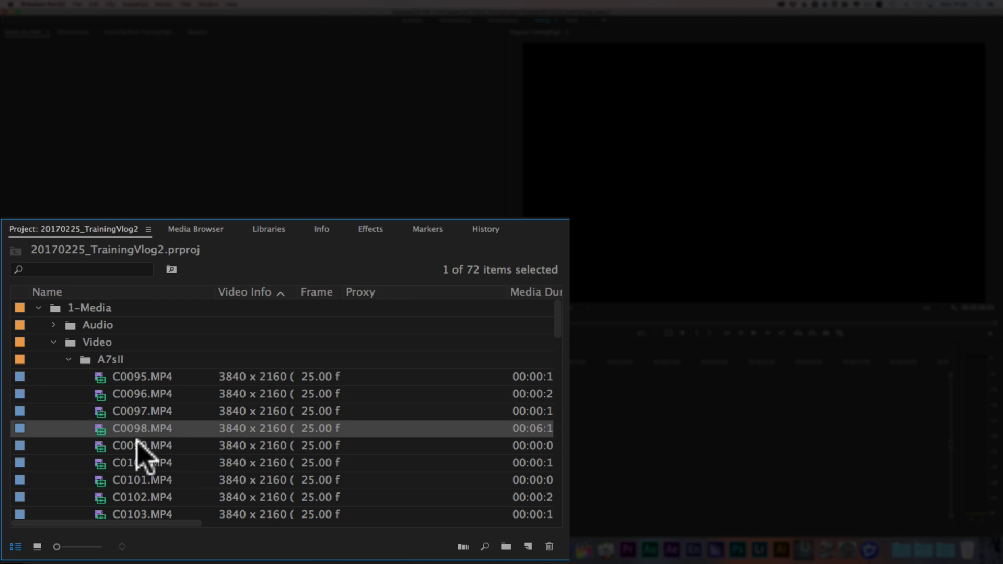
click(139, 446)
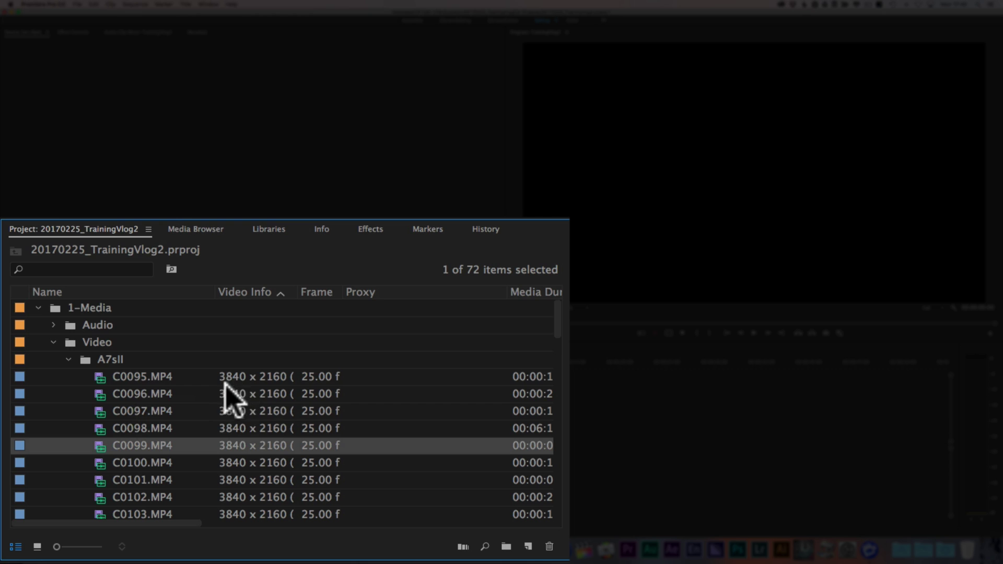
mouse_move(267, 386)
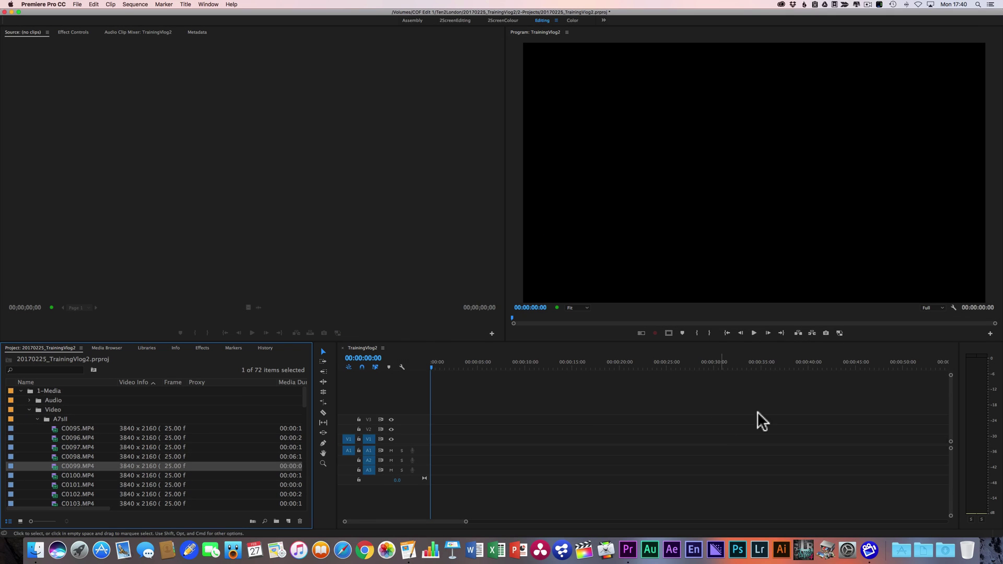
- Check the playback resolution choices available for the program monitor without changing the setting
click(938, 307)
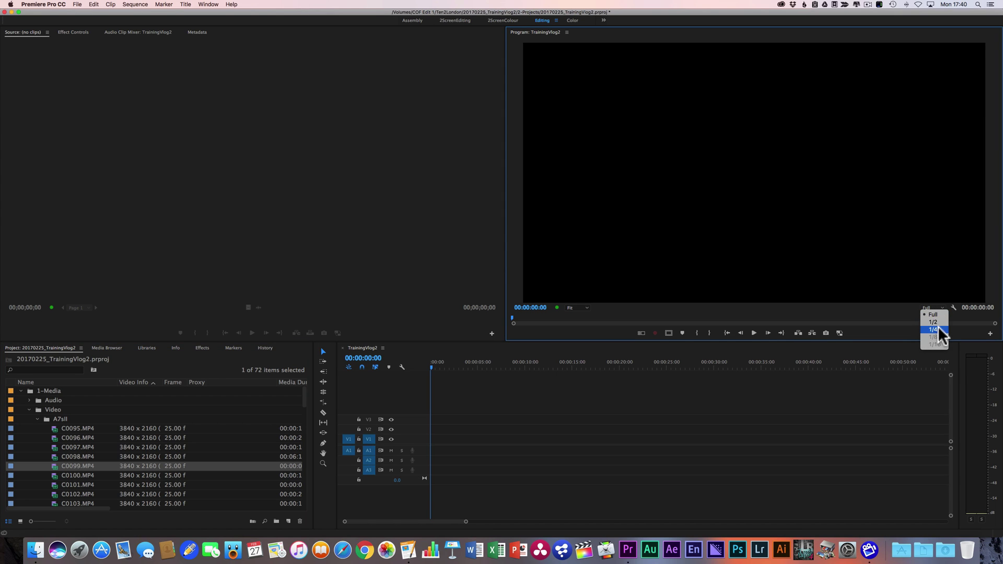
click(910, 314)
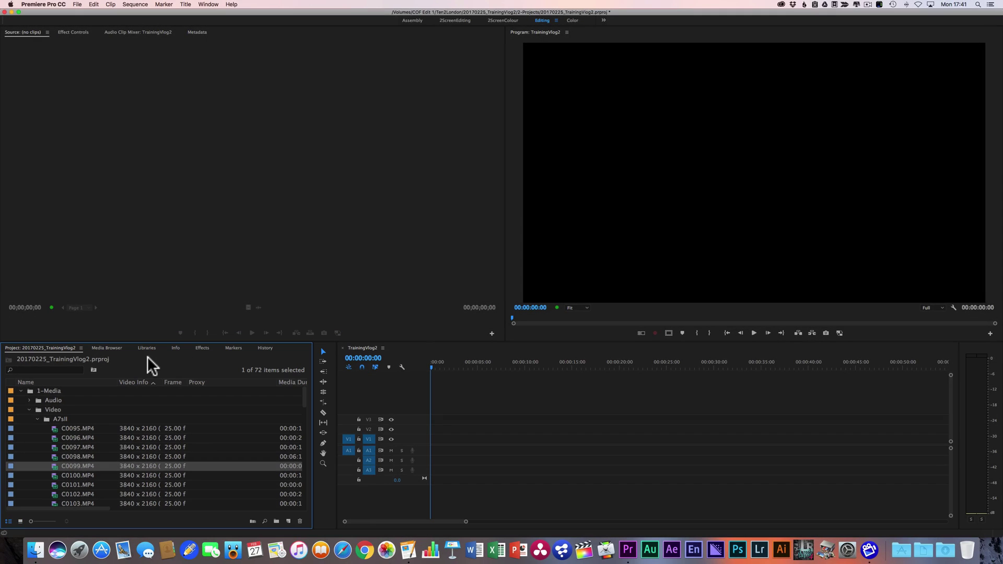
- Maximize the Project panel and widen the Frame Rate column to review the list of A7sII clips
key(grave)
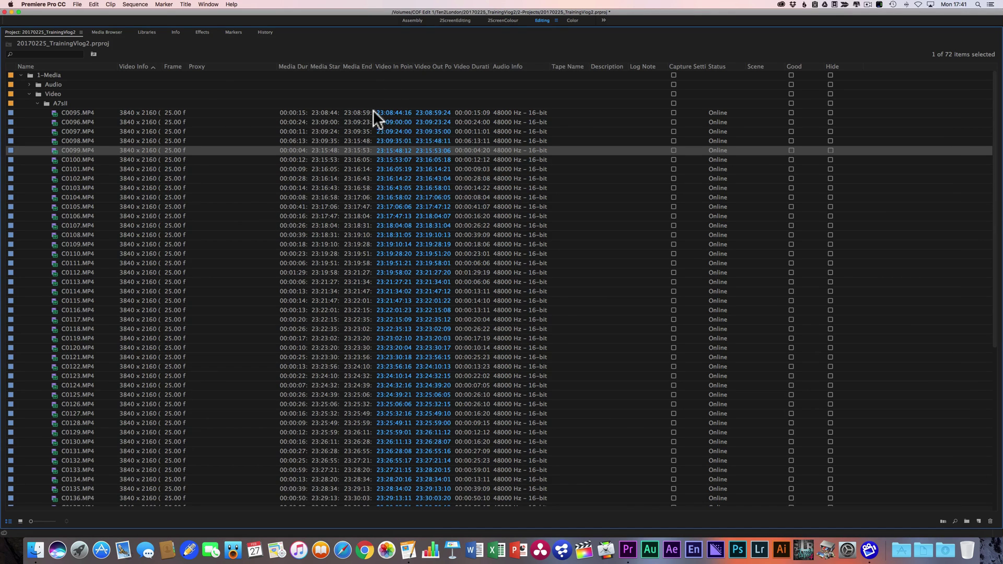
drag(187, 67, 204, 68)
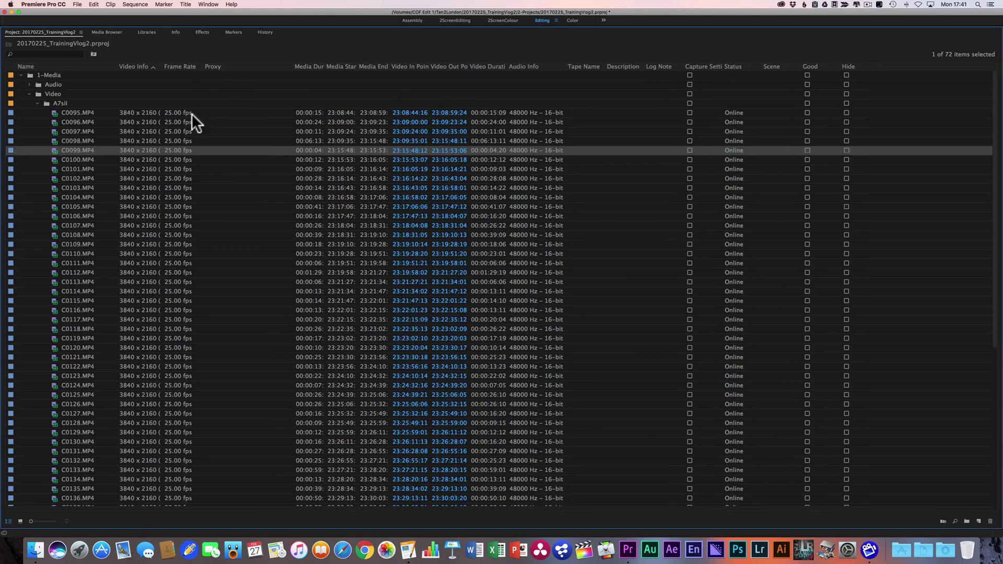
click(63, 110)
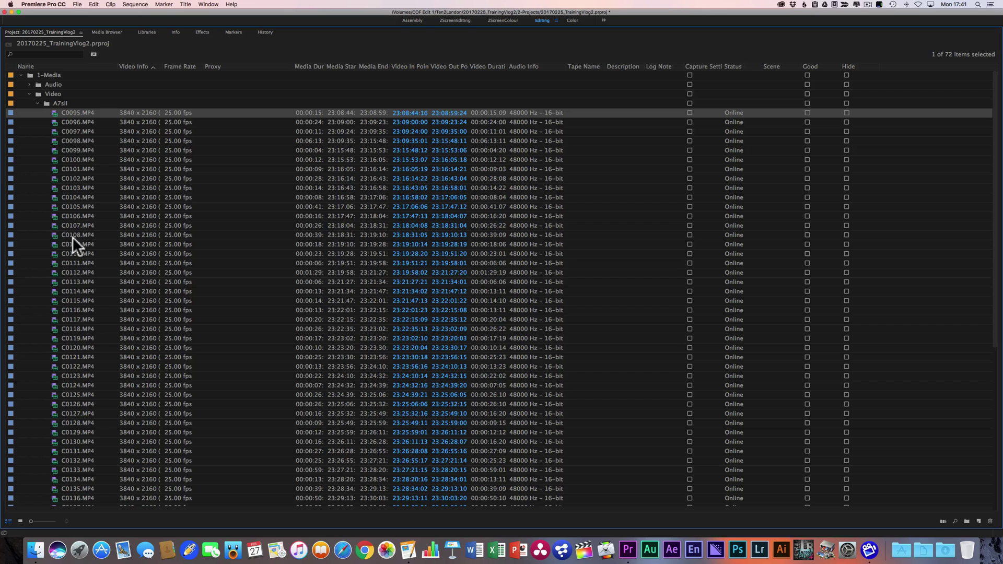
scroll(72, 238, down, 5)
scroll(72, 238, down, 5)
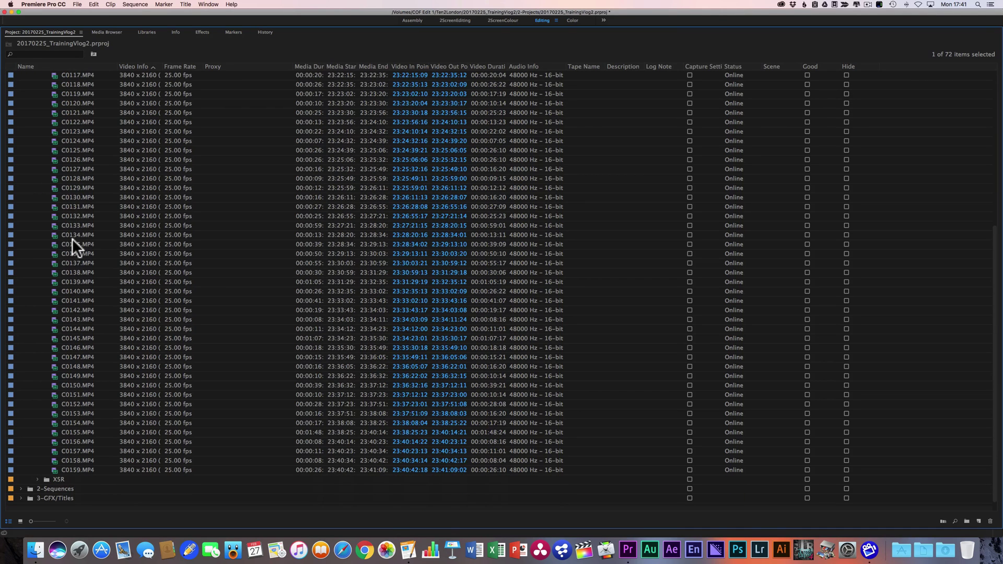
scroll(64, 330, up, 10)
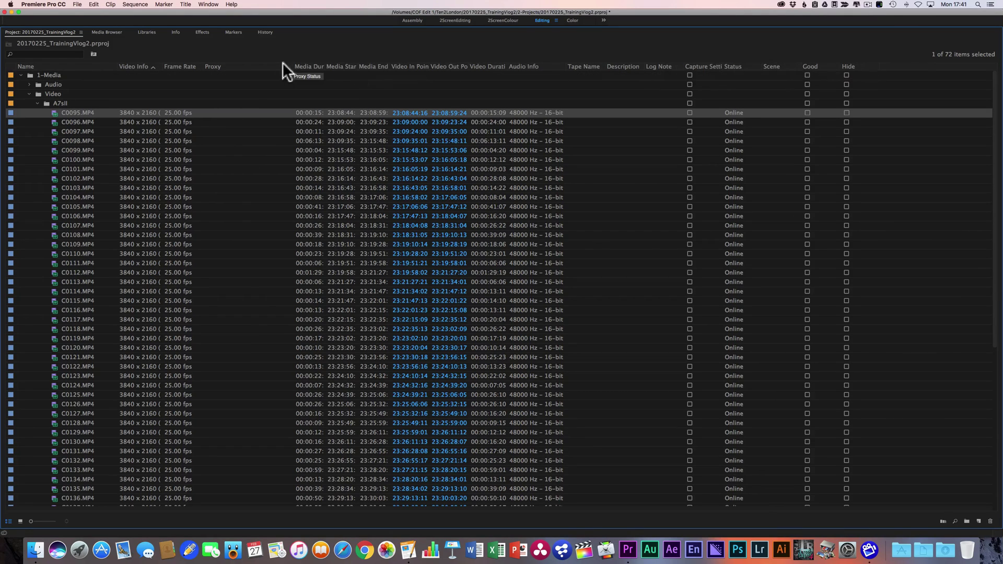
- Search the metadata display settings for "proxy" and make sure the Proxy property is enabled as a column
right_click(250, 66)
click(267, 75)
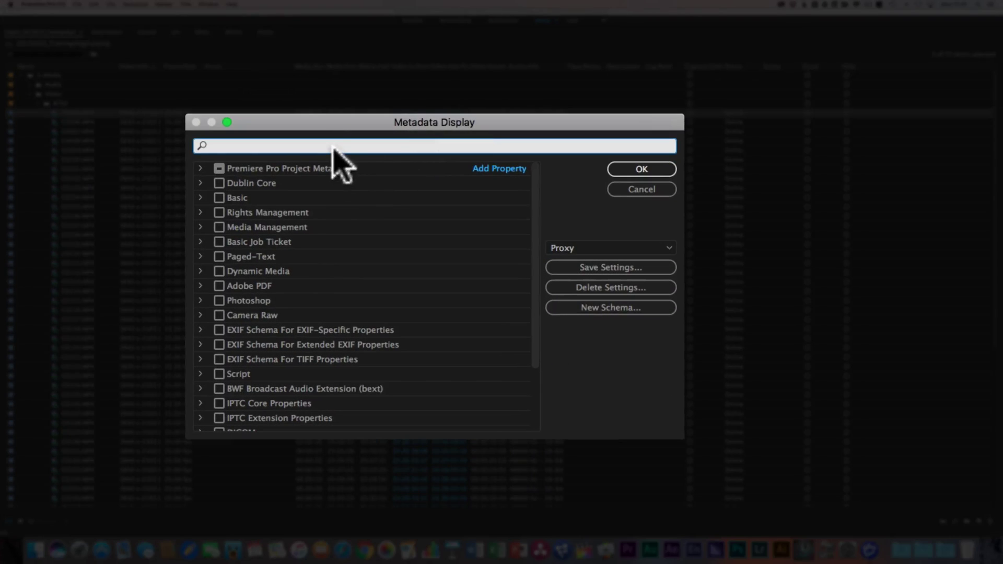
text(proxy)
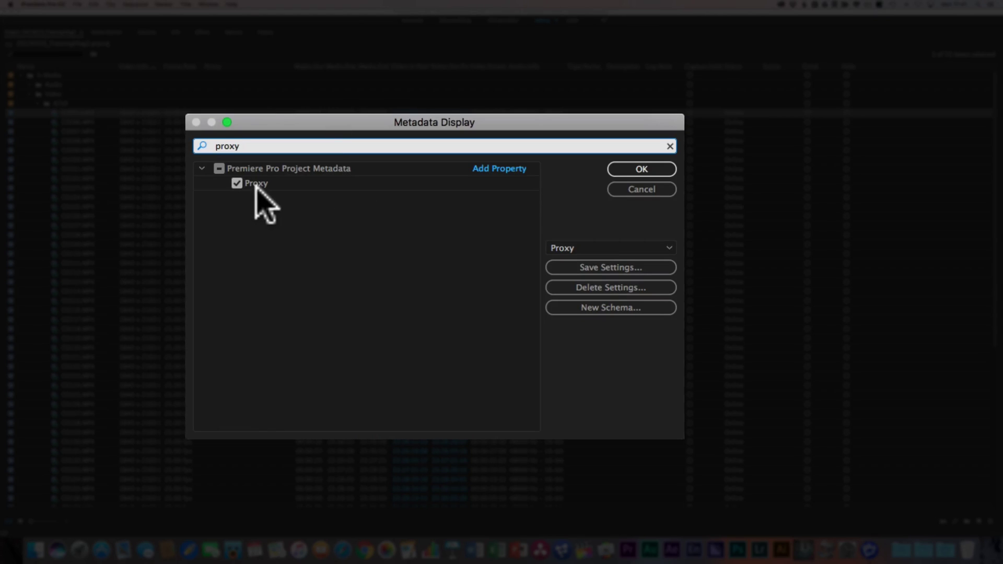
click(237, 183)
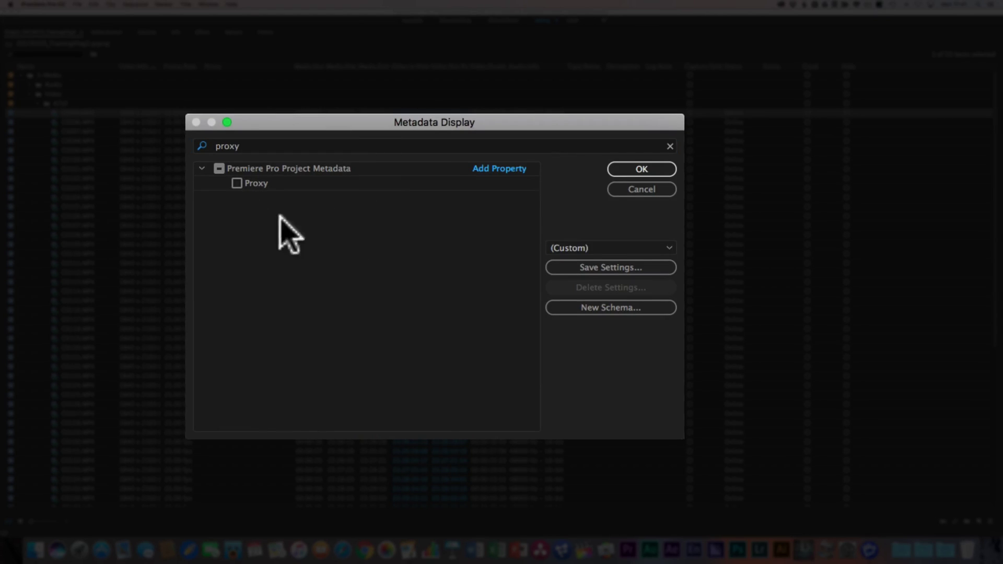
click(237, 183)
click(651, 170)
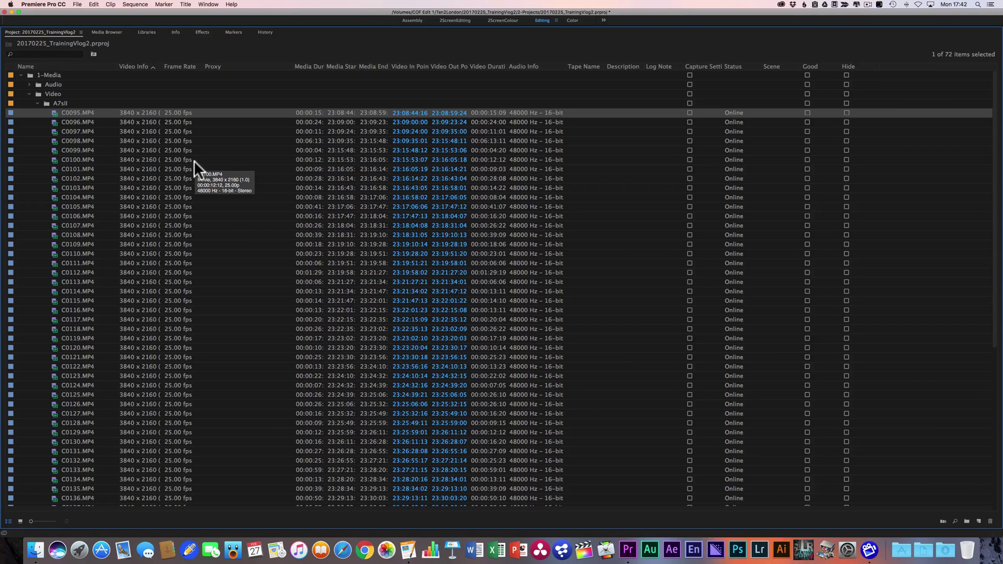
- Open the project's Ingest Settings, then show the General project settings to examine the renderer and display format options
scroll(114, 154, down, 3)
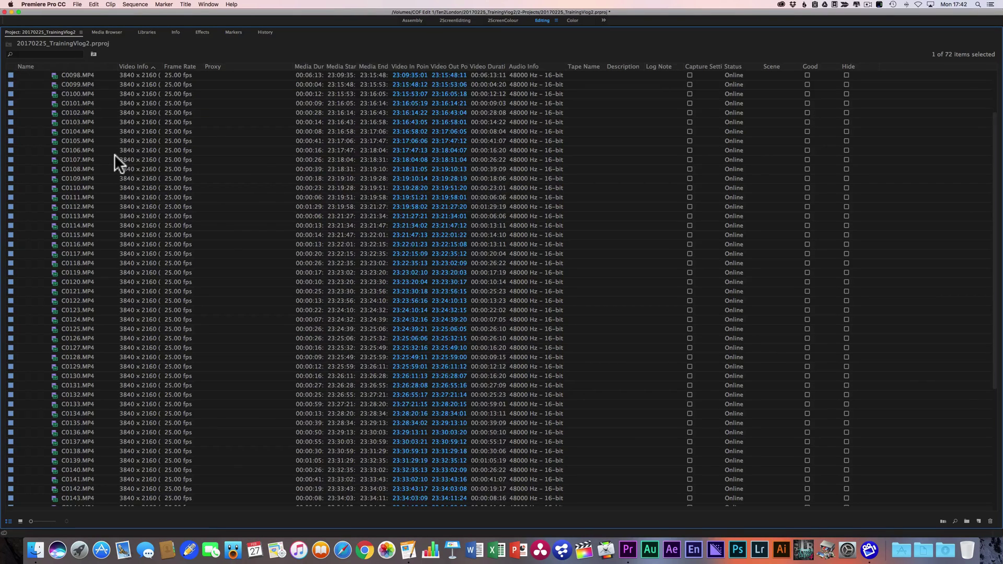
scroll(114, 154, up, 3)
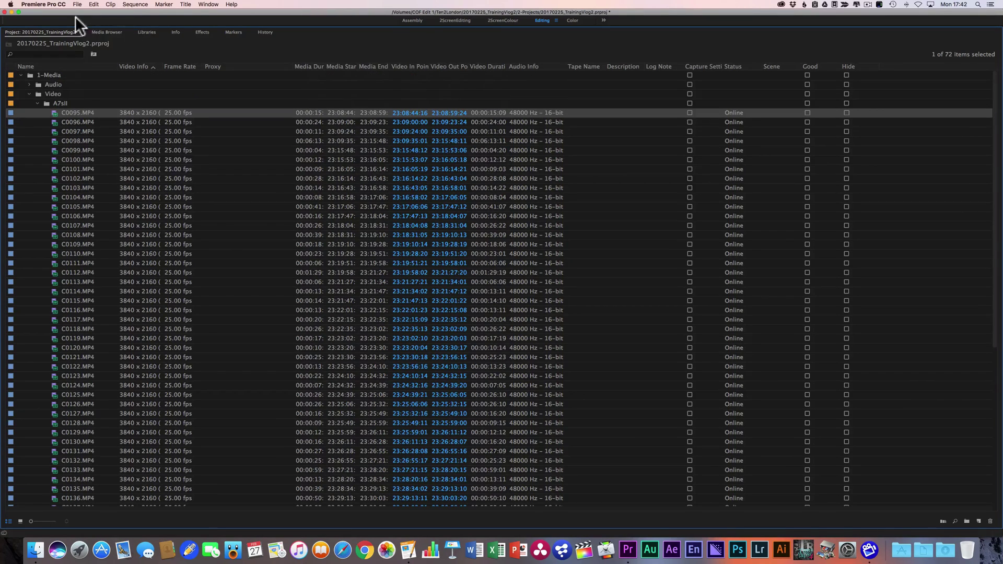
click(131, 4)
mouse_move(94, 4)
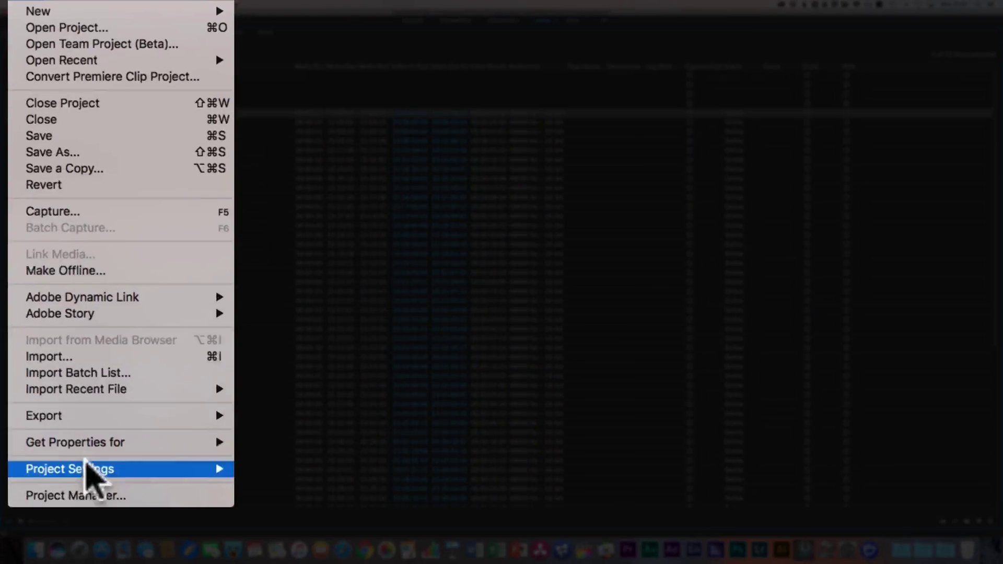
mouse_move(100, 222)
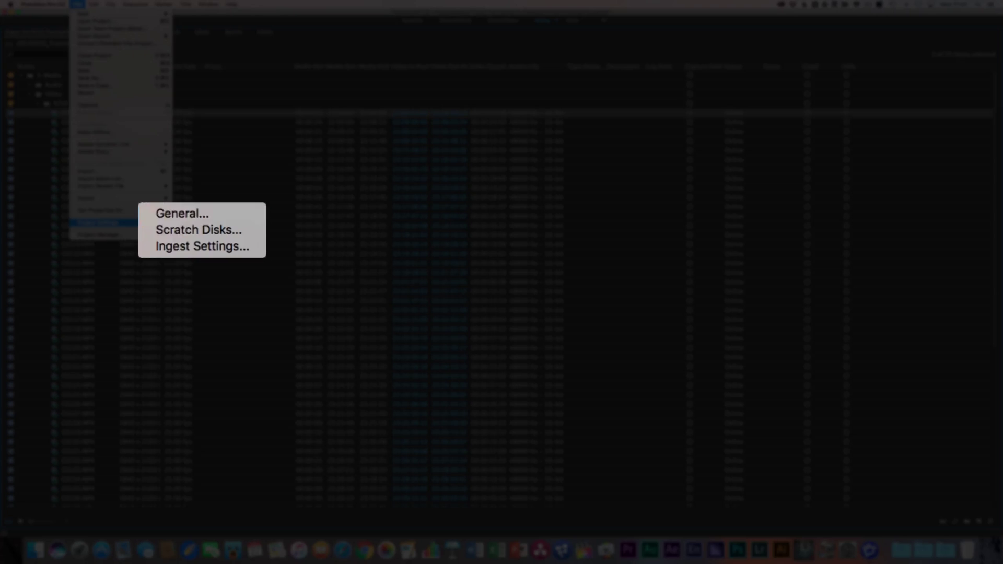
click(209, 246)
drag(473, 38, 329, 22)
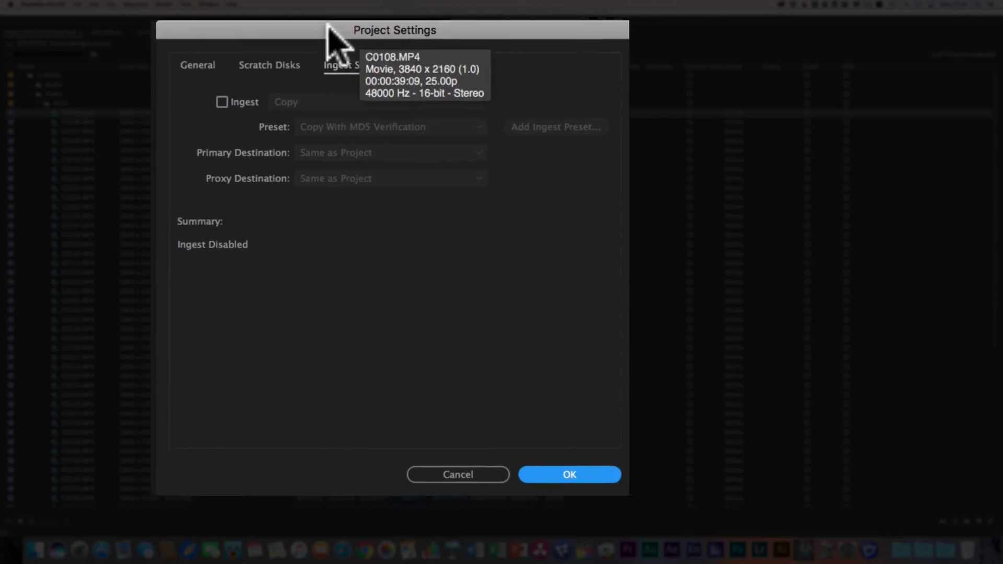
drag(408, 35, 633, 32)
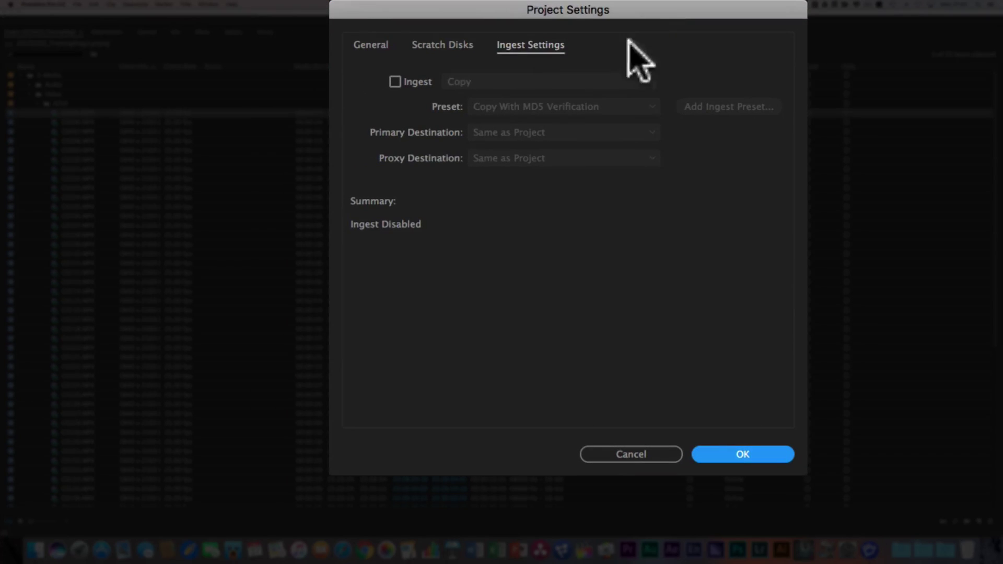
click(377, 45)
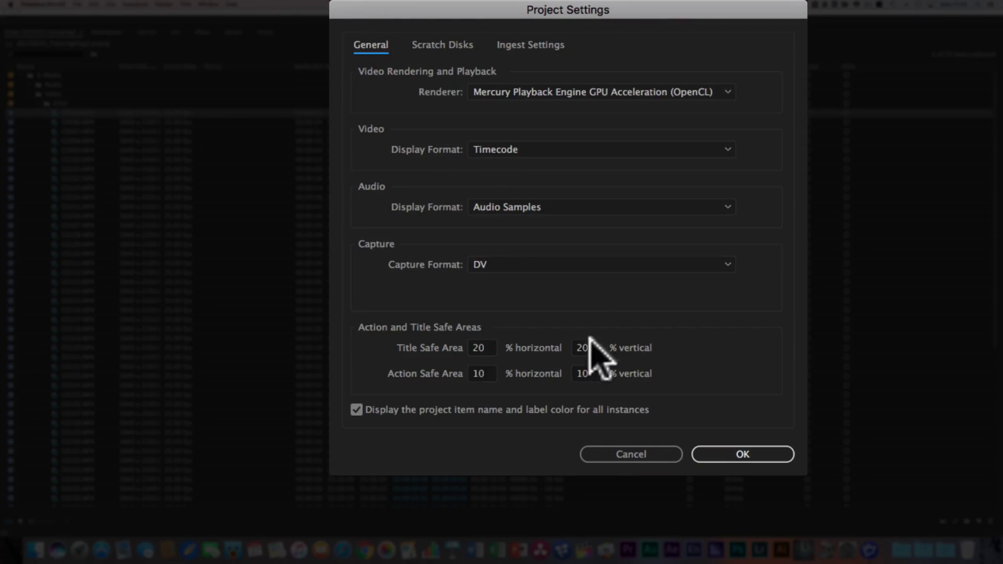
drag(635, 23, 569, 9)
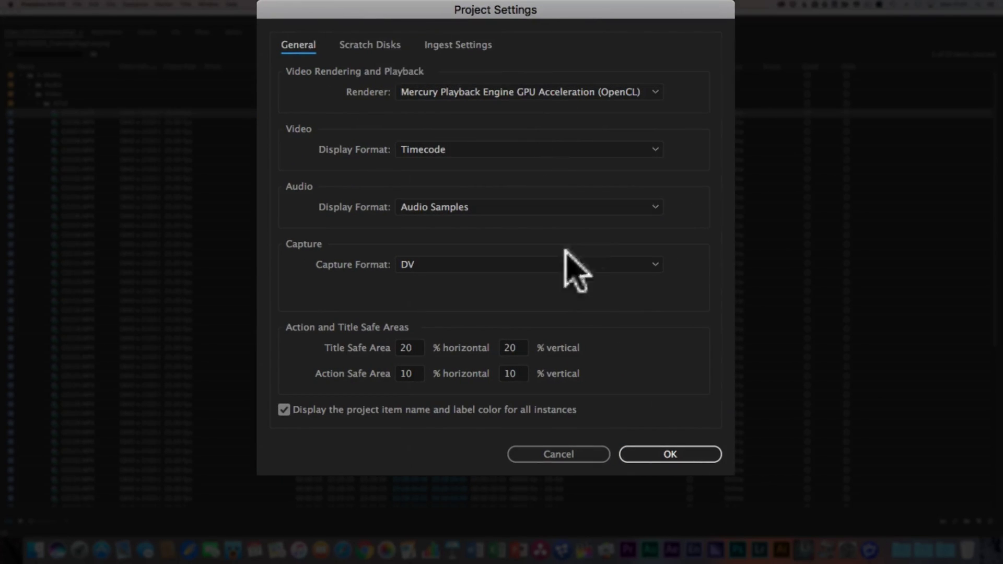
- Review the project's scratch disk locations, then enable ingest in the Ingest Settings
click(372, 42)
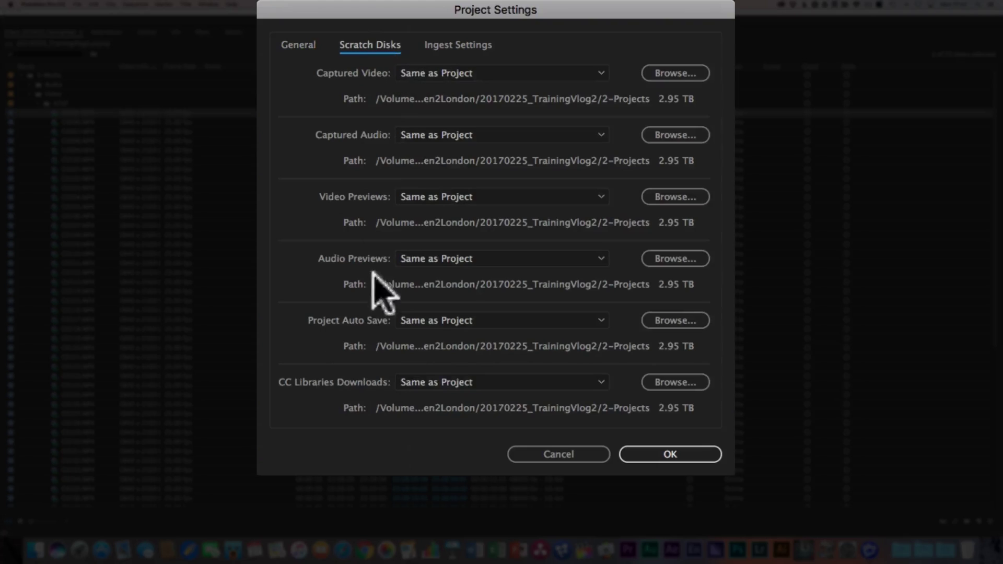
click(458, 39)
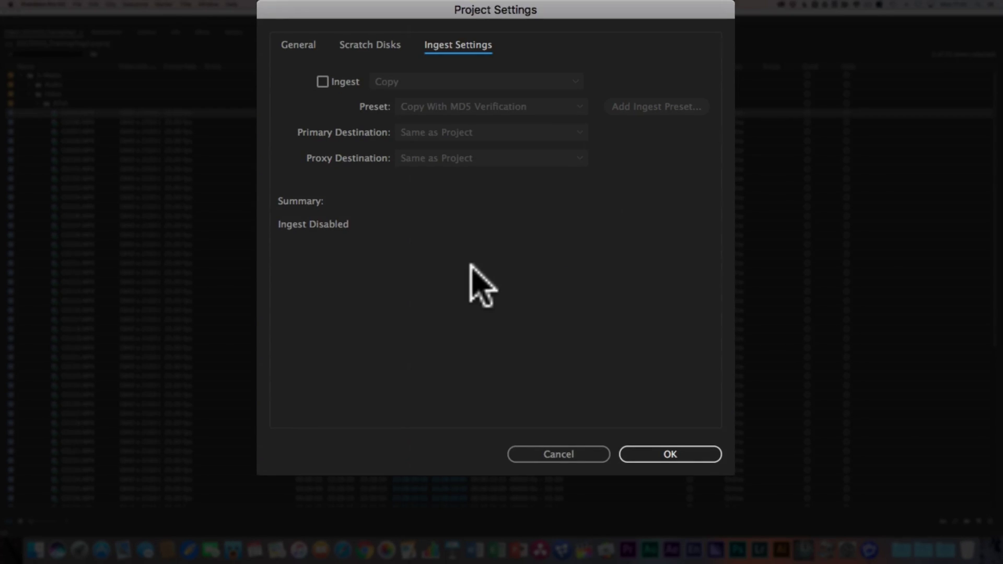
click(322, 83)
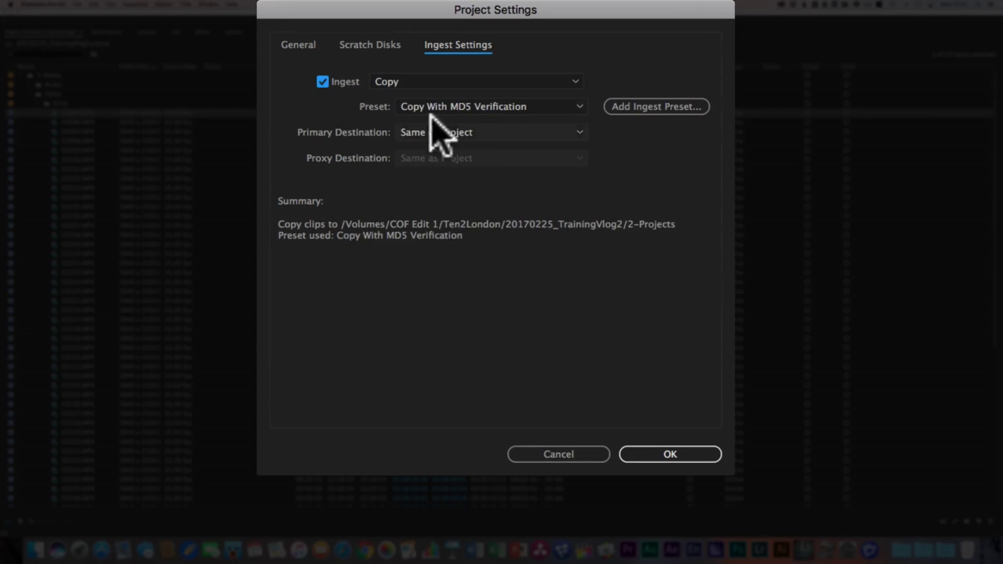
- Set the ingest action to Create Proxies and review the available ingest presets
click(431, 82)
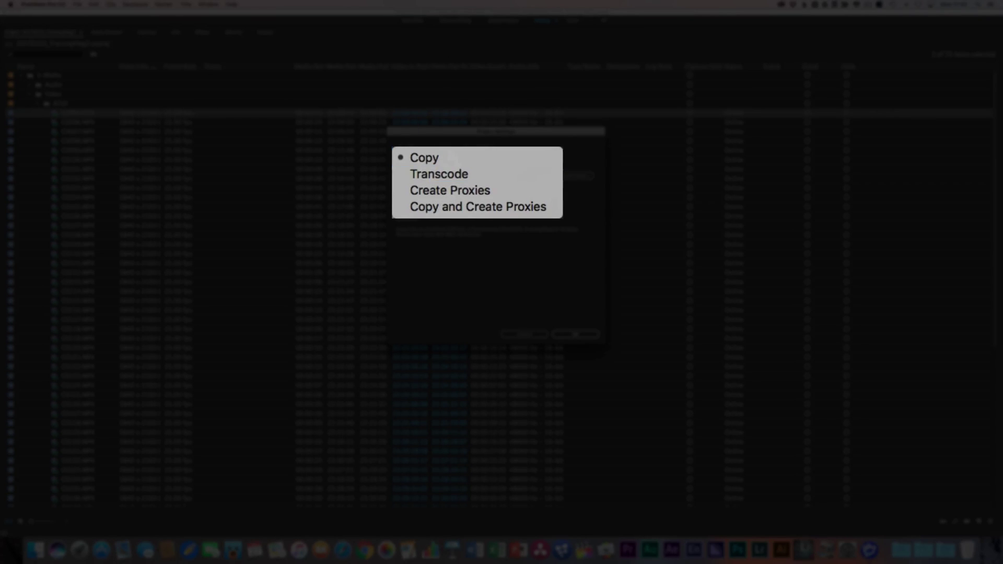
click(448, 160)
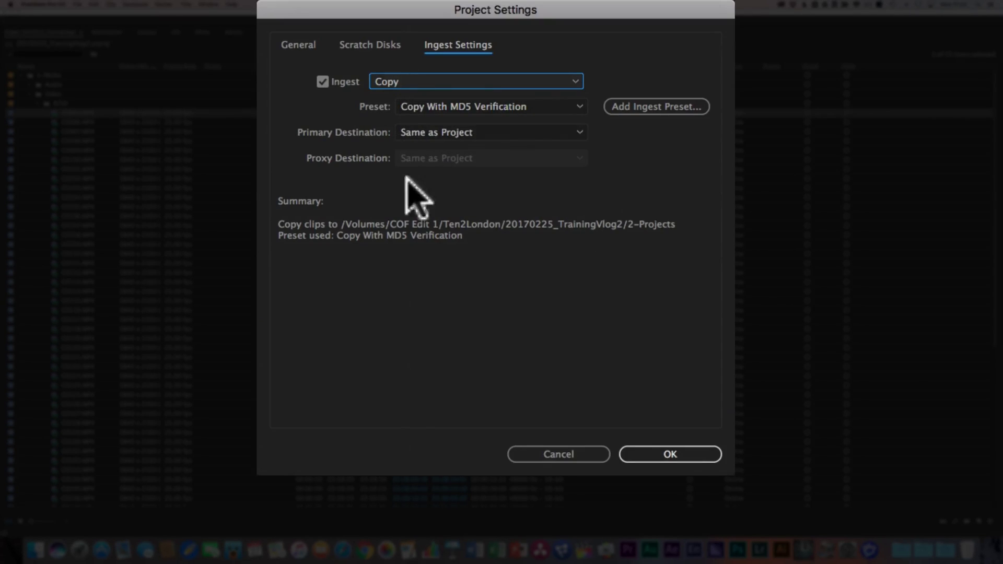
click(419, 82)
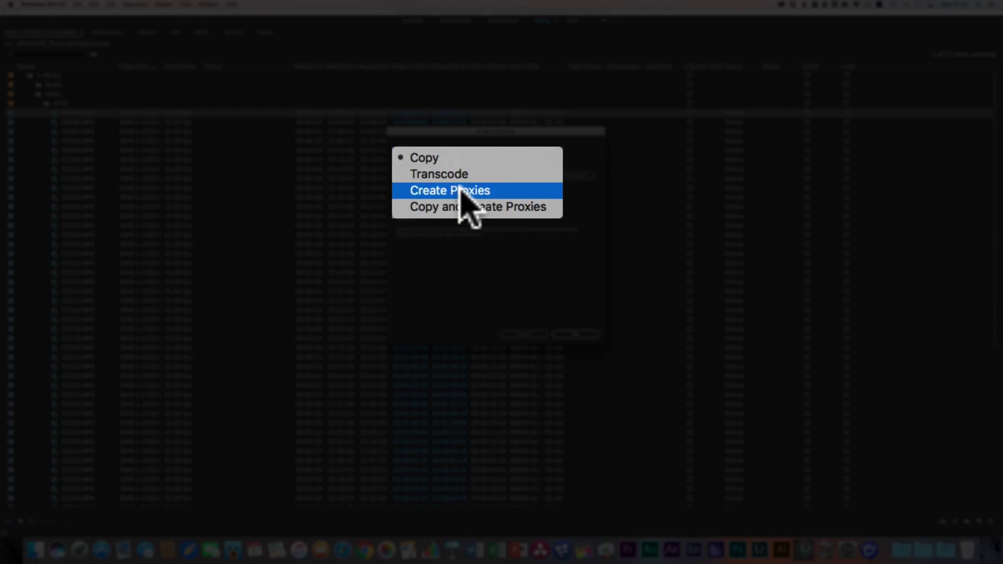
click(436, 192)
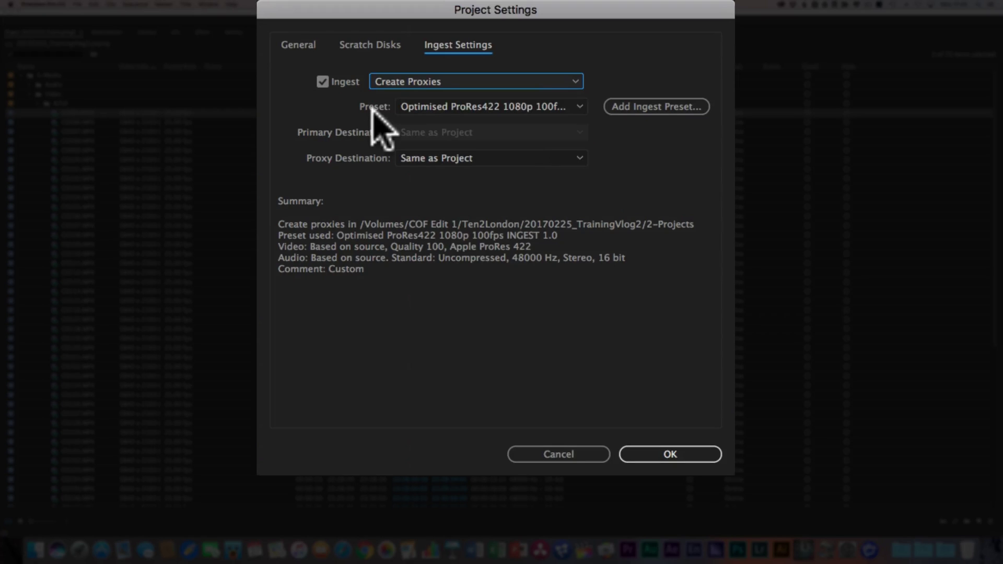
click(576, 107)
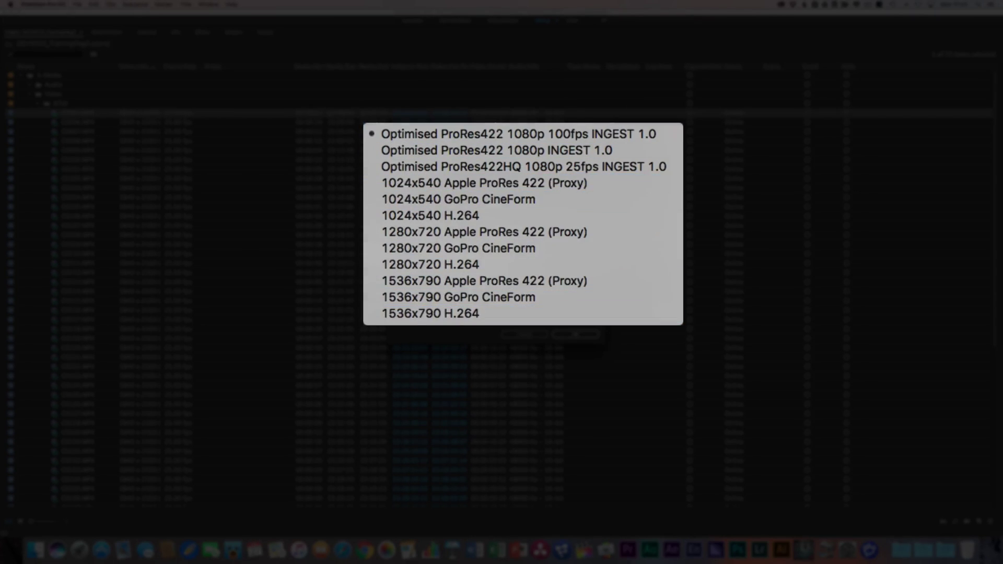
key(Escape)
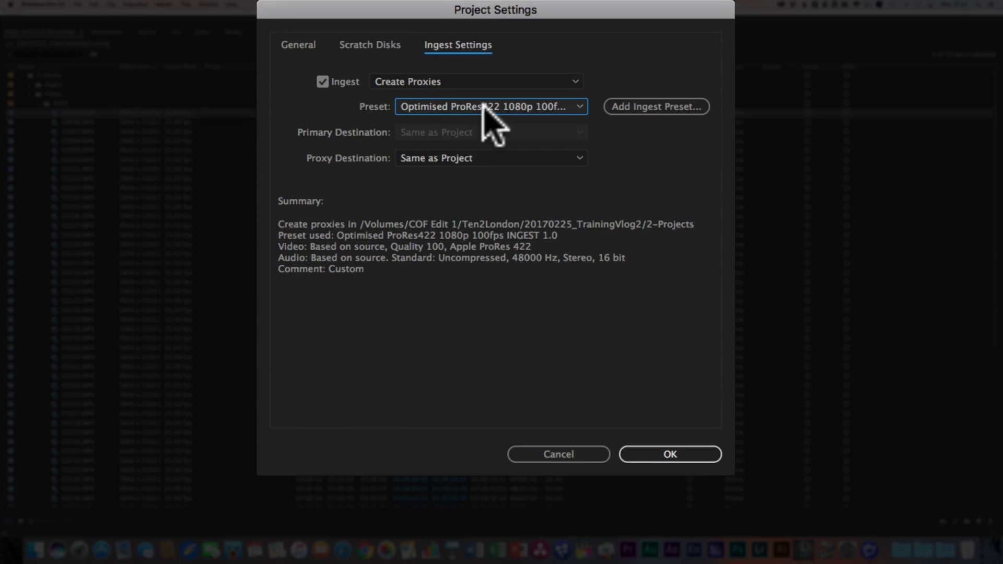
- Add the ingest preset "Optimised ProRes422 720p 25fps INGEST 1_0.epr" from the Media&Croplines folder on the COF Edit 1 drive
click(628, 105)
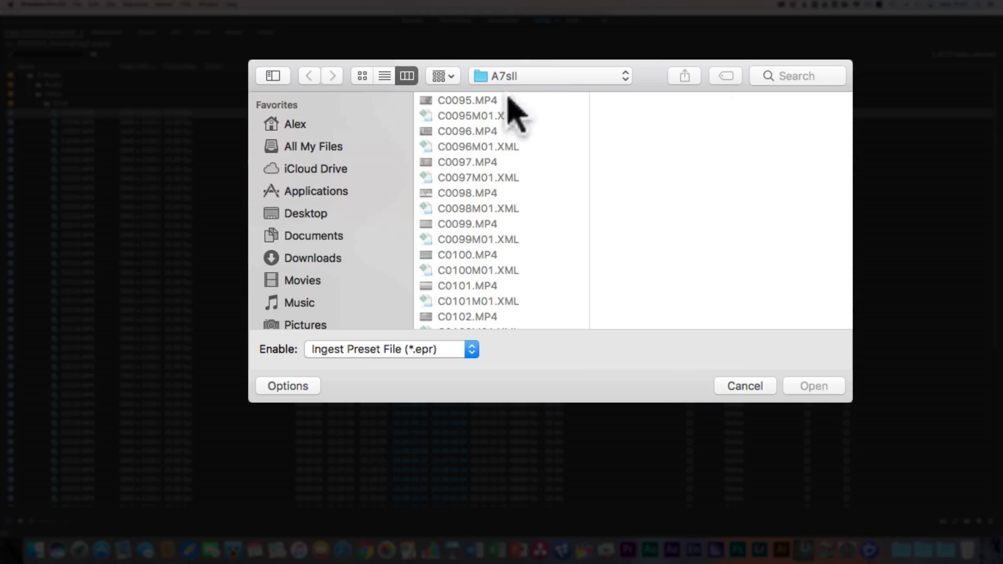
scroll(369, 225, down, 8)
click(366, 315)
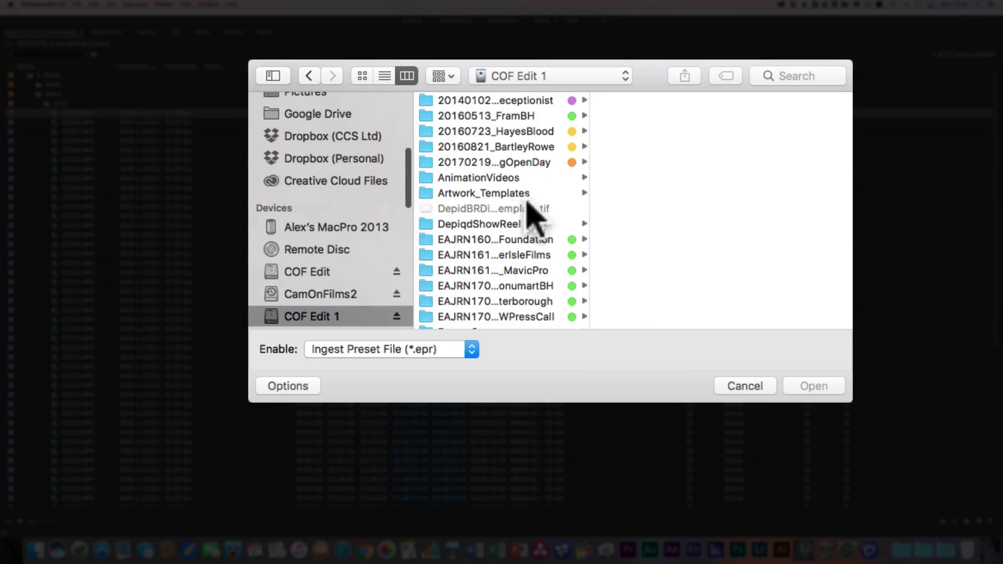
scroll(523, 220, down, 5)
click(497, 268)
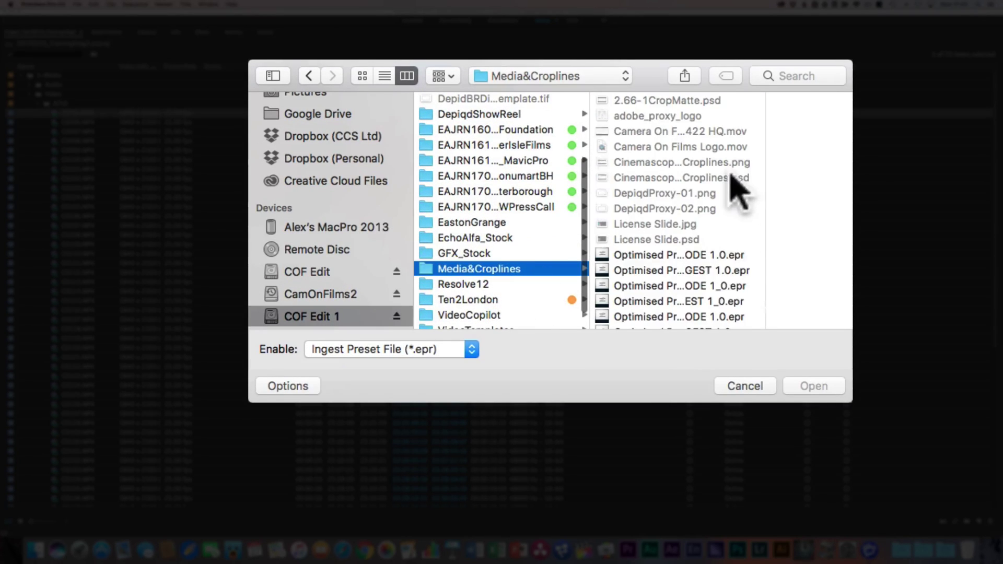
scroll(713, 280, down, 3)
drag(766, 246, 887, 235)
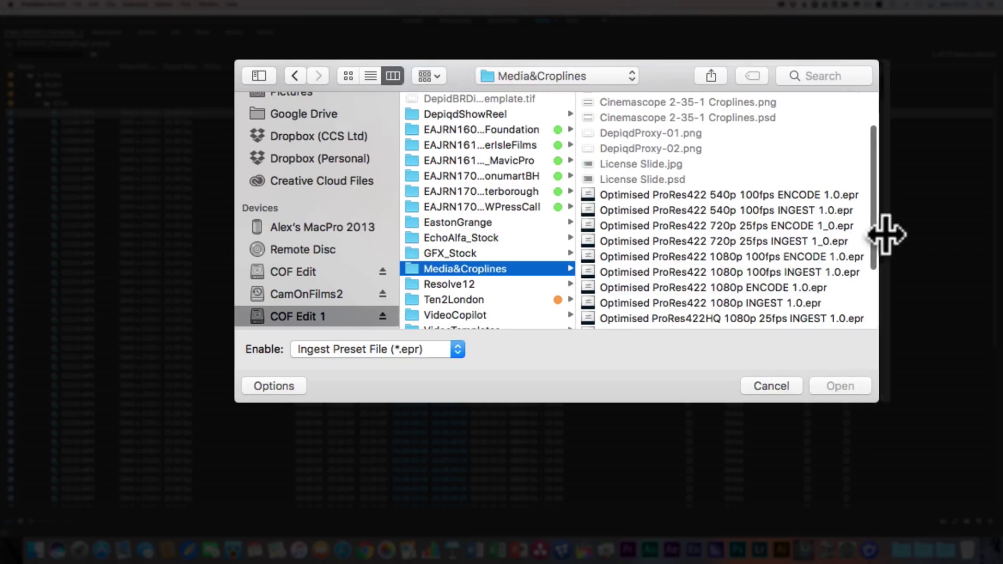
scroll(810, 269, down, 3)
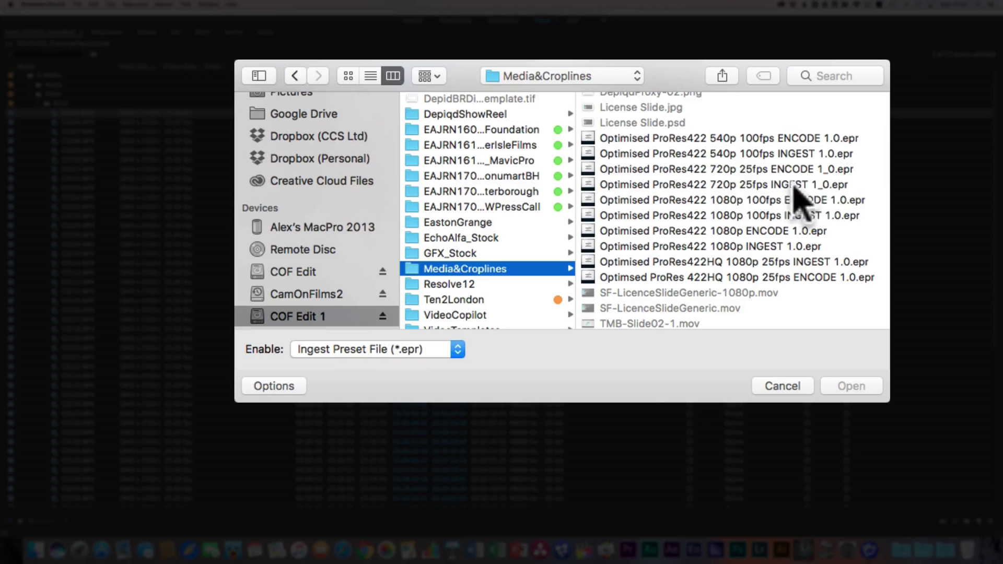
click(695, 185)
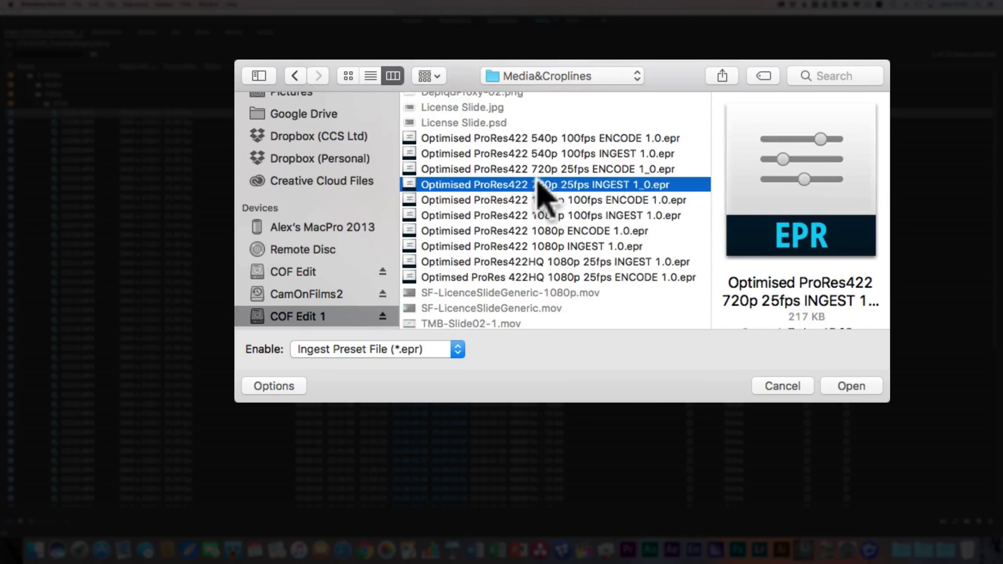
click(852, 387)
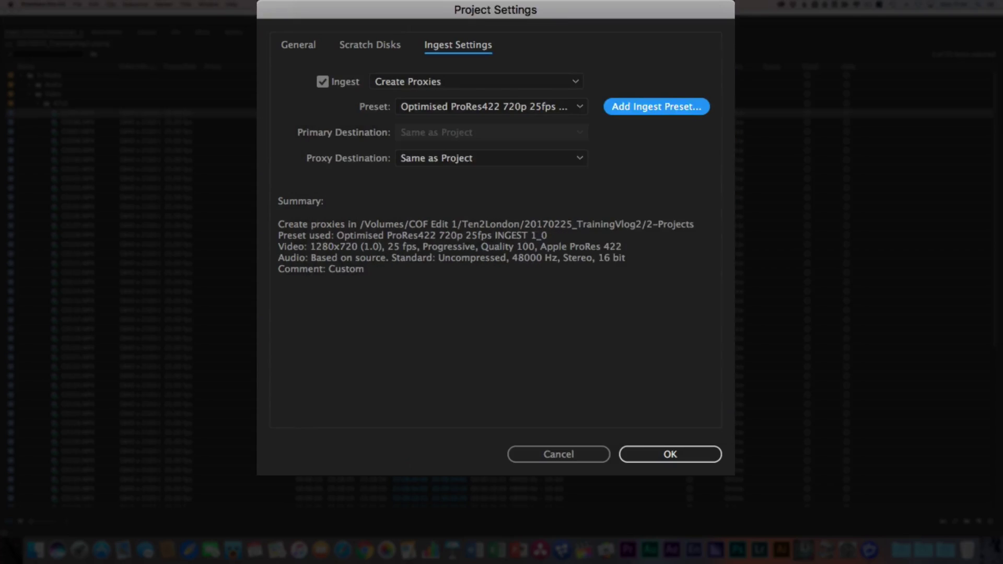
- Choose Optimised ProRes422 720p 25fps INGEST 1_0 as the preset for the ingest proxies
click(510, 111)
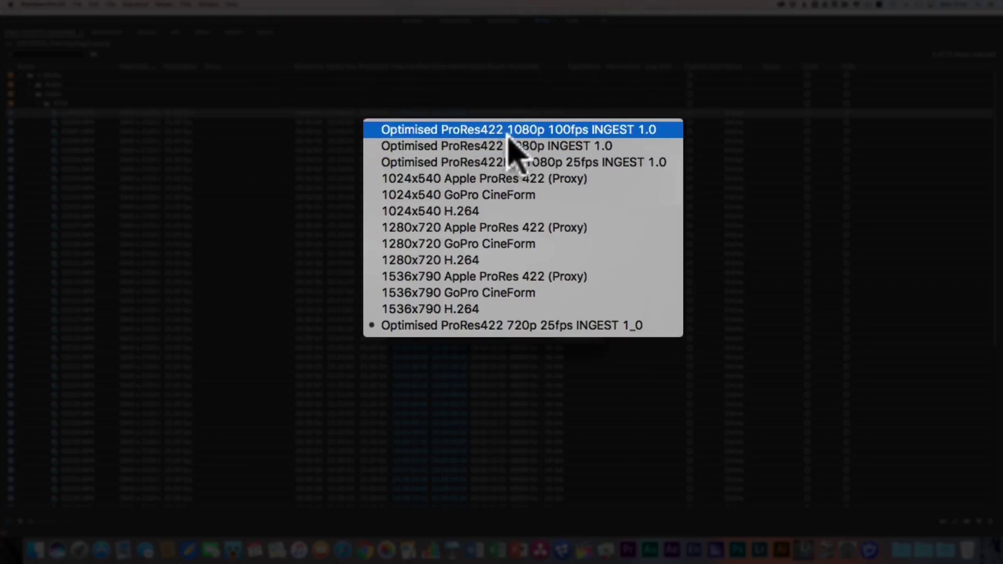
click(522, 329)
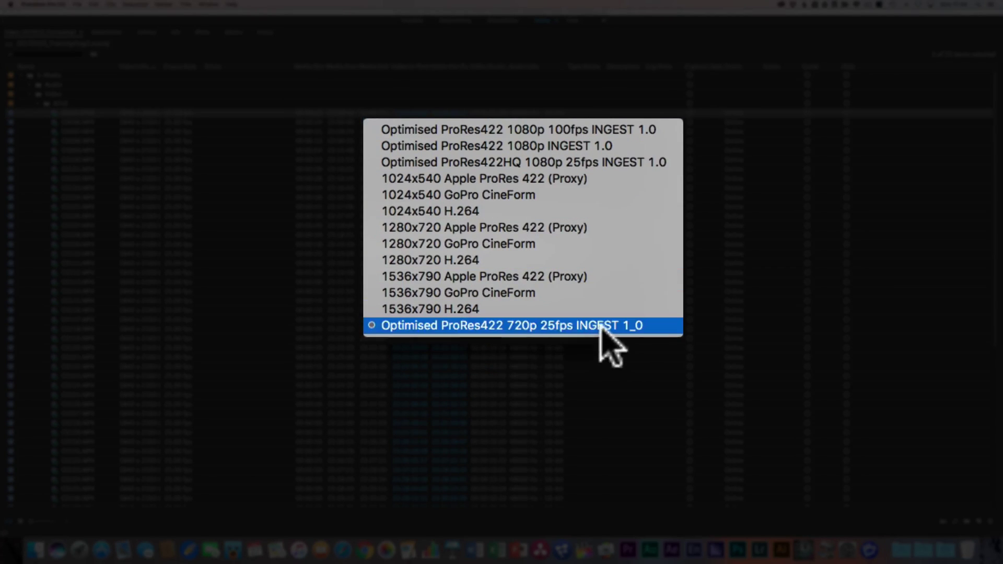
click(538, 326)
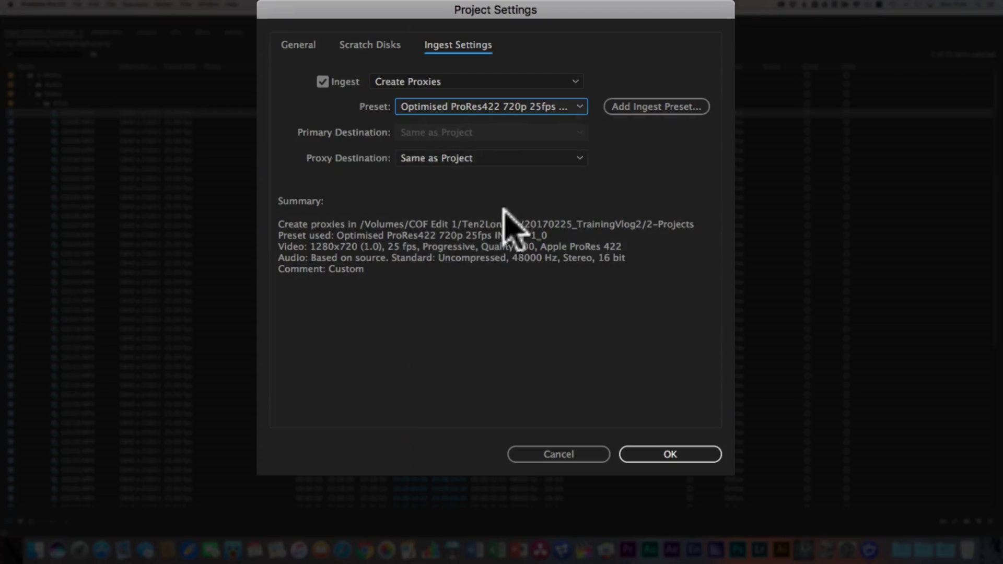
- Examine the proxy destination choices, including a custom location, and keep Same as Project
click(517, 158)
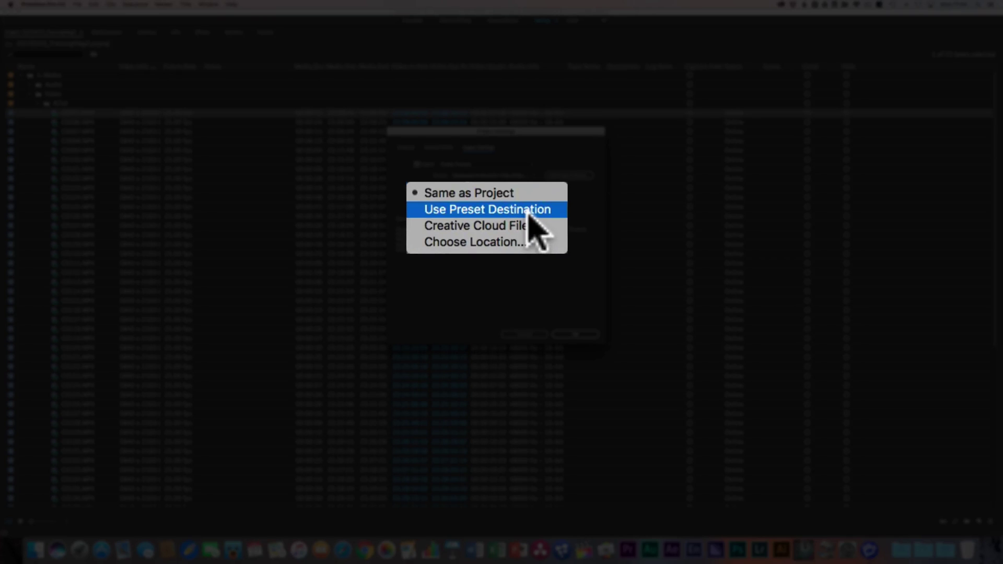
click(496, 242)
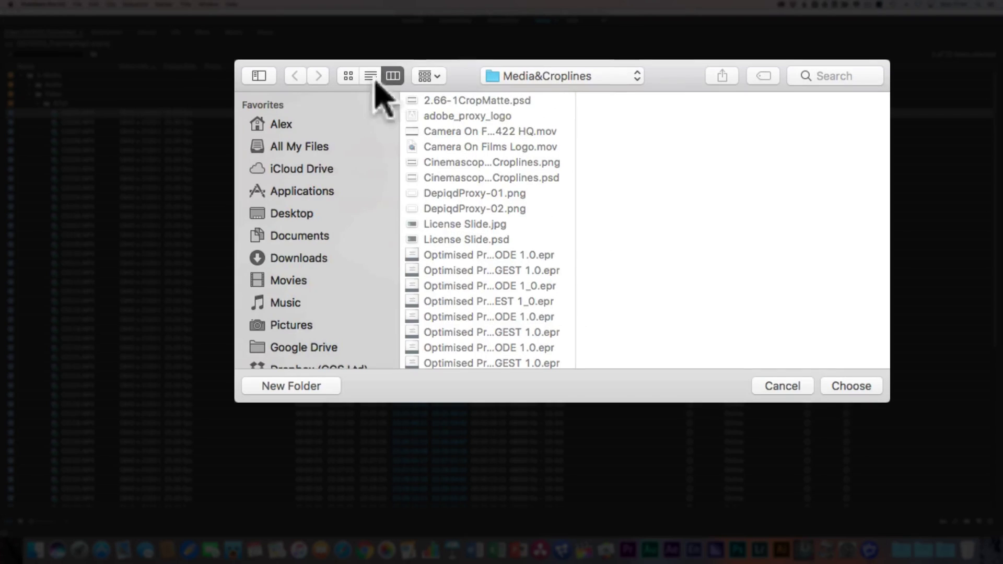
click(783, 385)
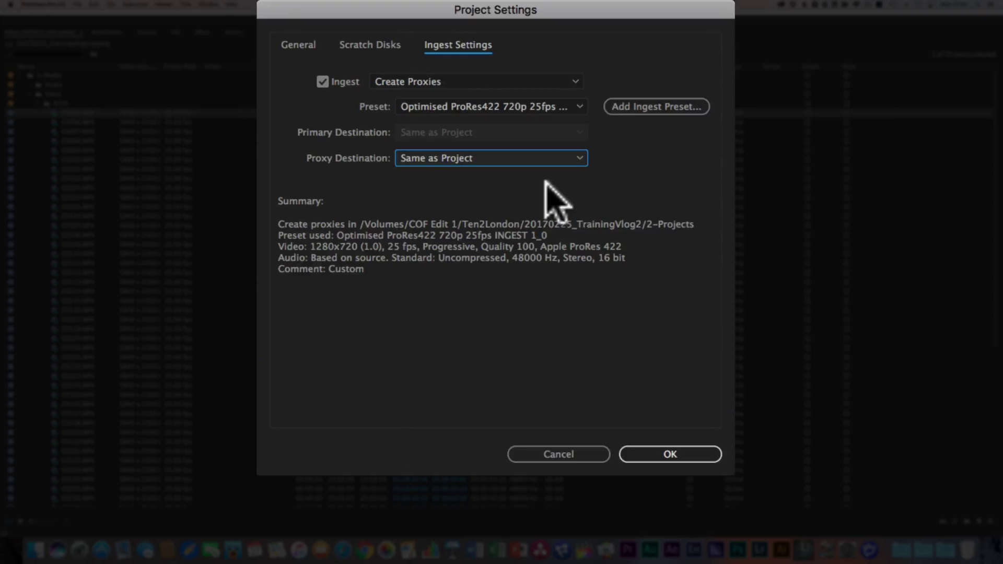
click(490, 159)
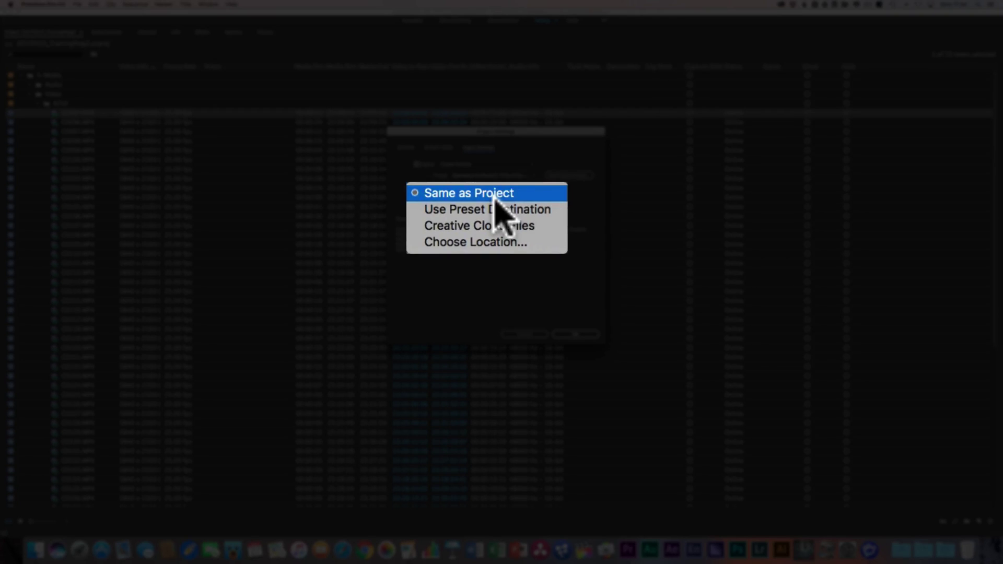
click(482, 193)
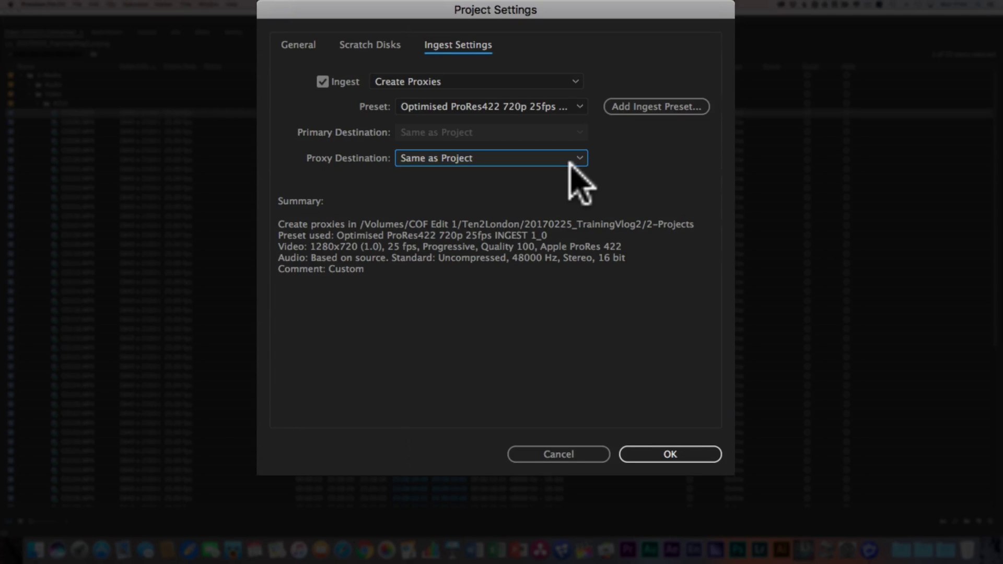
- Disable ingest for the project and apply the project settings
click(322, 82)
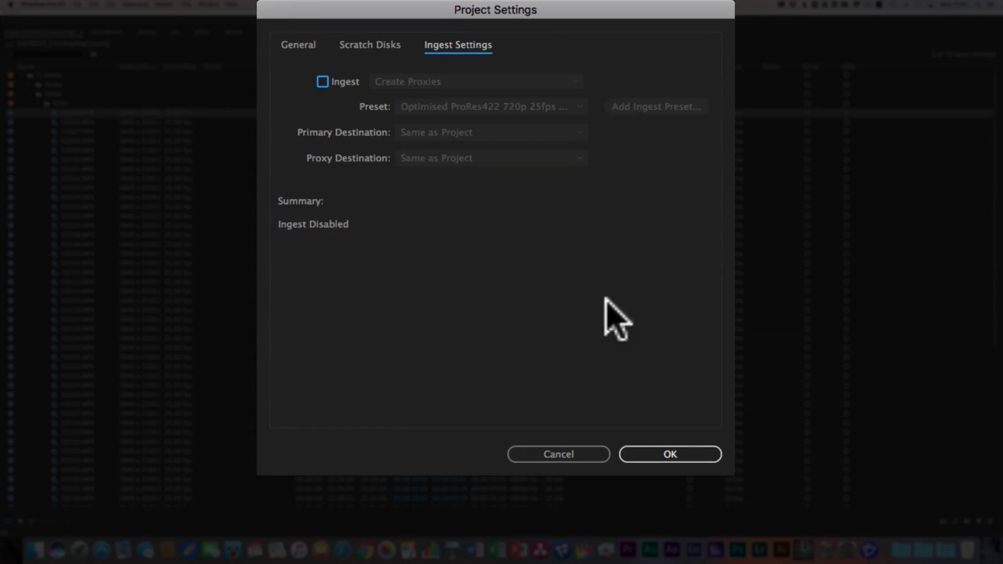
click(322, 82)
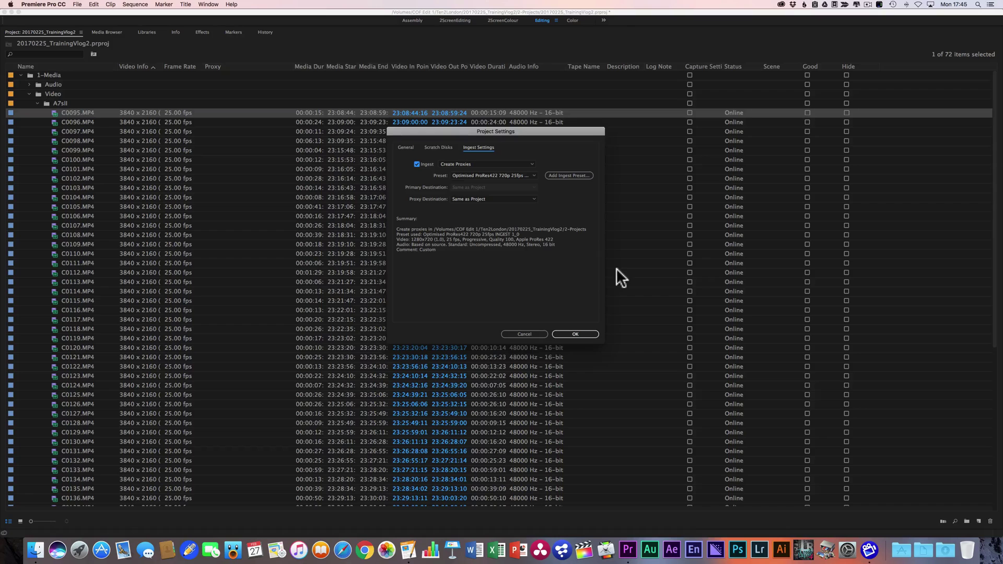
click(416, 164)
click(417, 165)
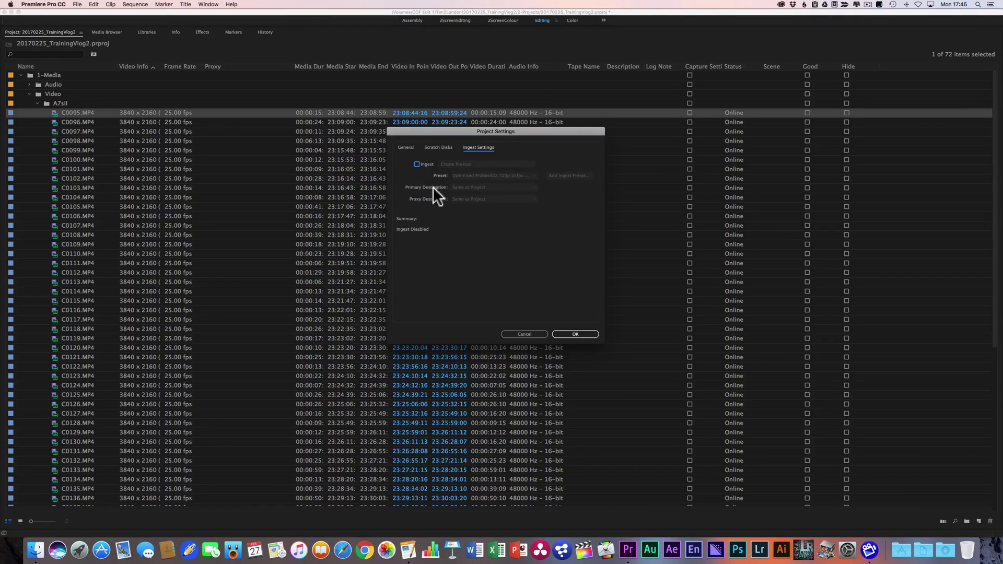
click(575, 334)
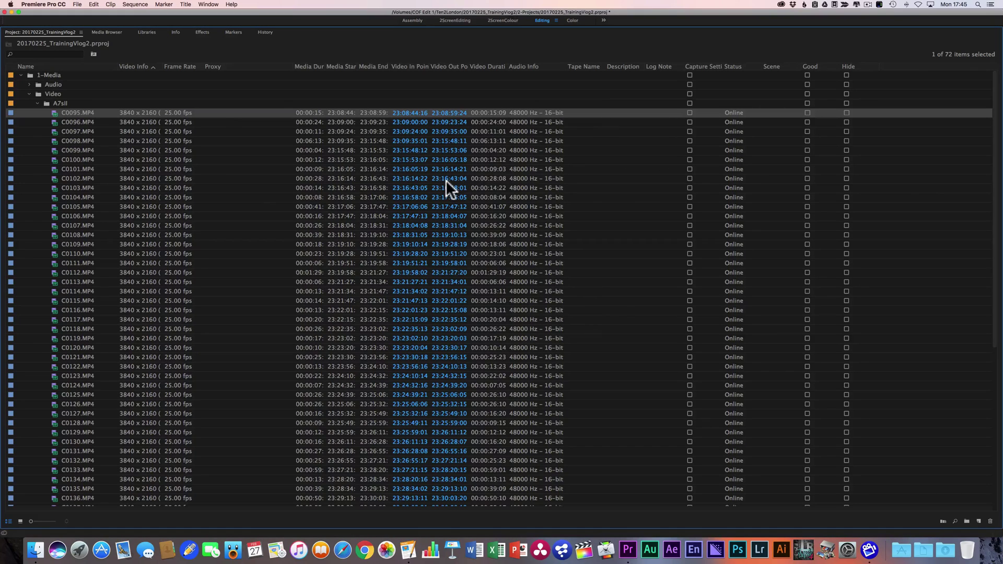
- Select all the A7sII video clips in the bin, from C0095.MP4 to the last clip
click(280, 133)
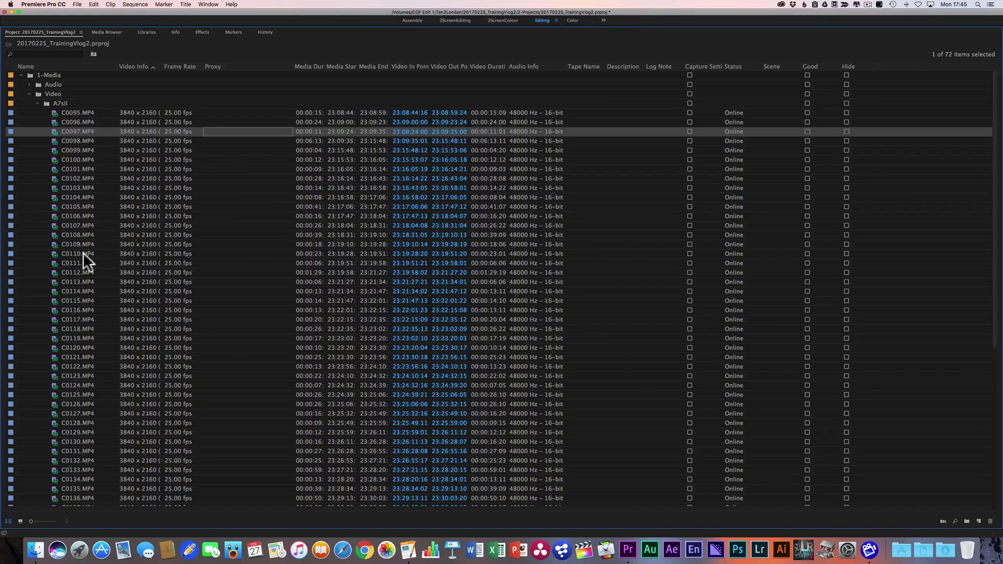
click(231, 168)
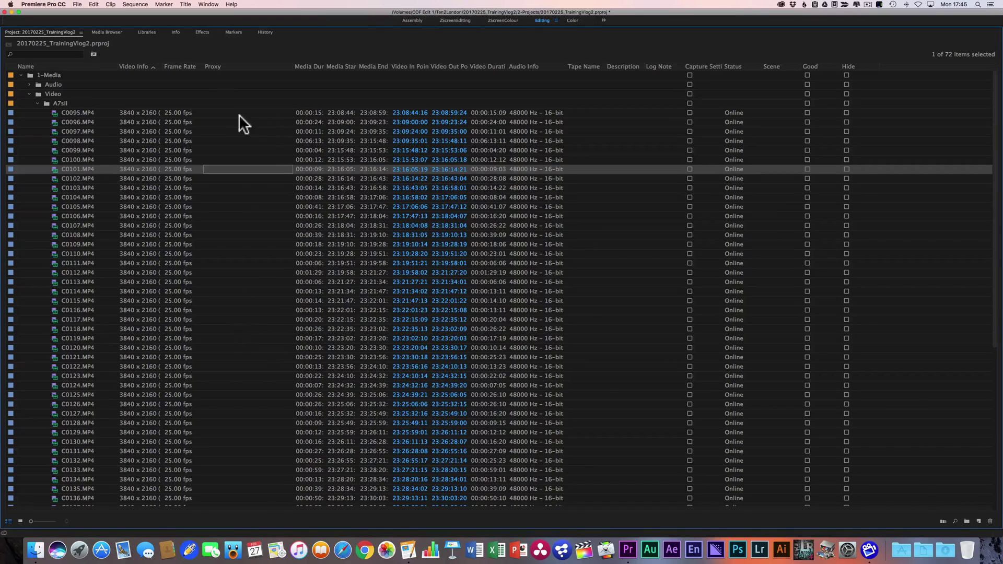
click(74, 108)
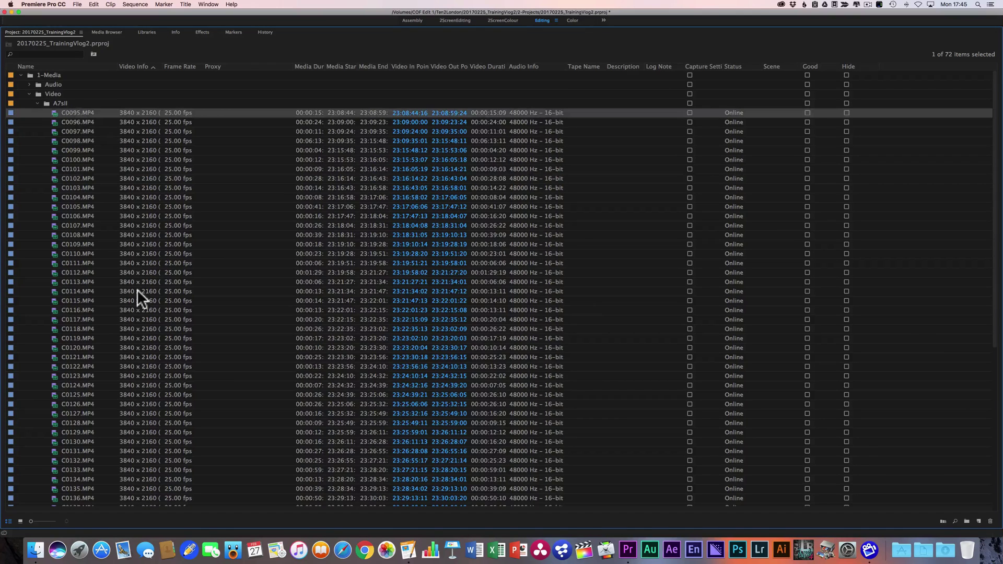
scroll(138, 288, down, 8)
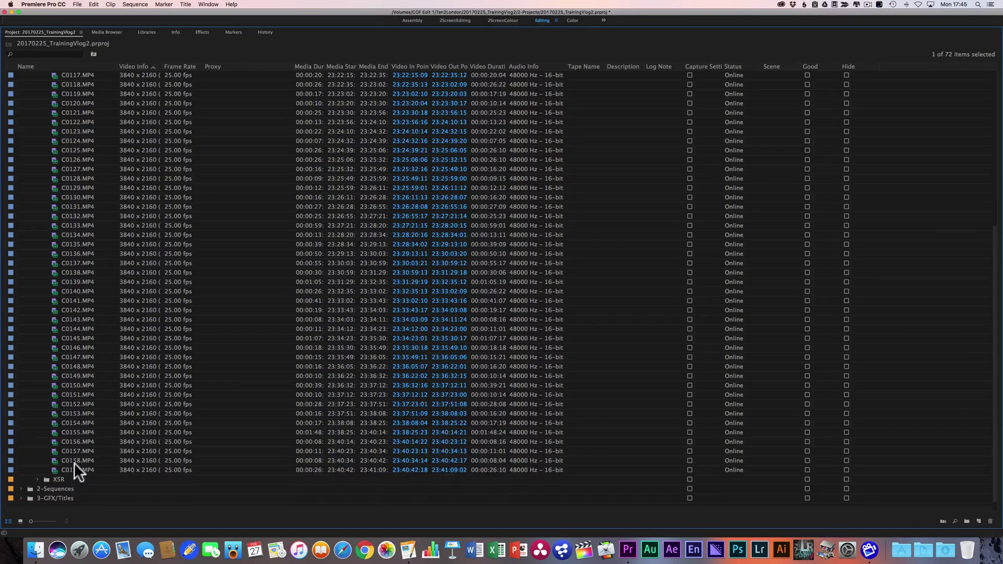
shift+click(73, 467)
scroll(124, 271, up, 8)
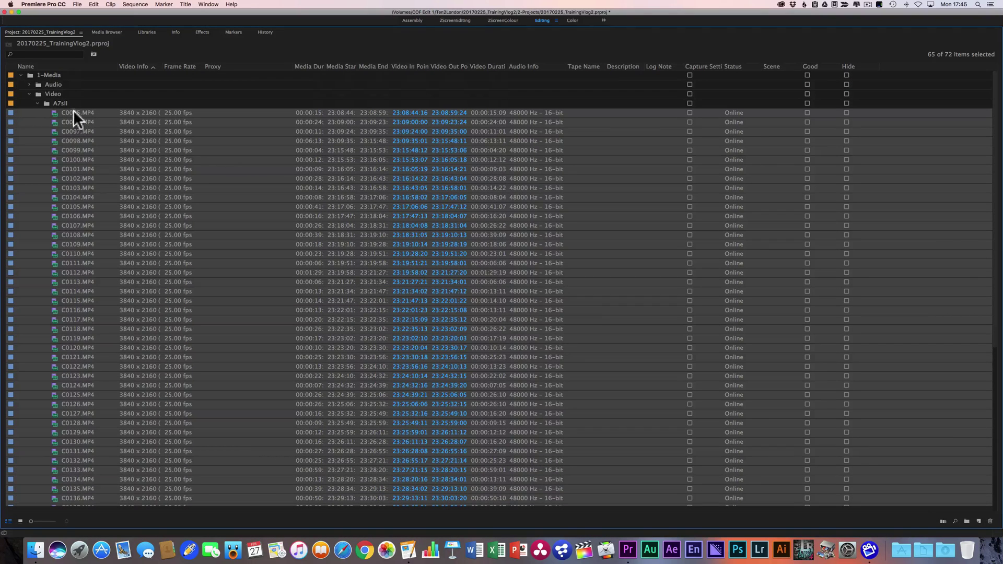
- Open Create Proxies for the selected A7sII clips, with QuickTime format and the Optimised ProRes422 720p 25fps INGEST 1_0 preset
right_click(73, 112)
mouse_move(120, 265)
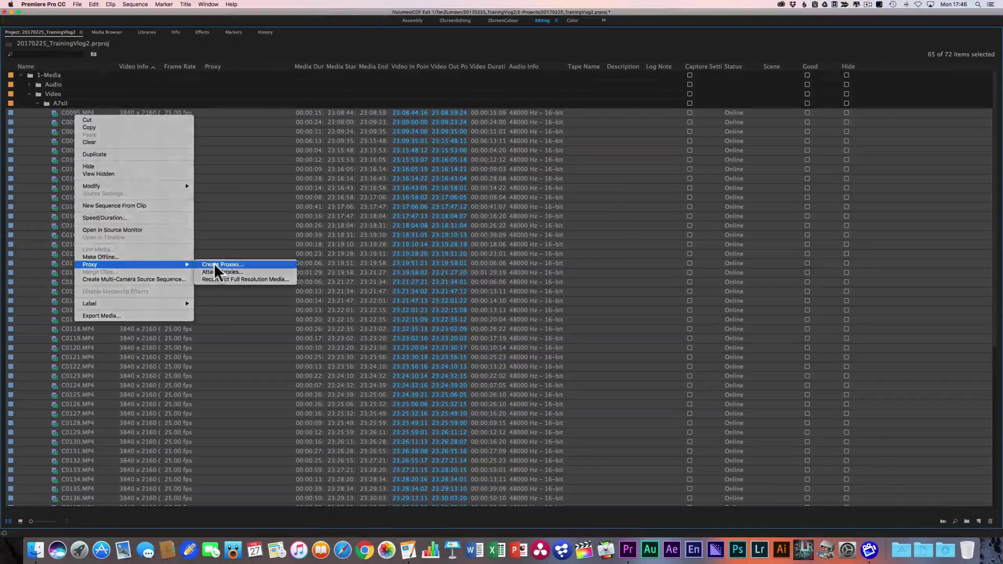
click(282, 244)
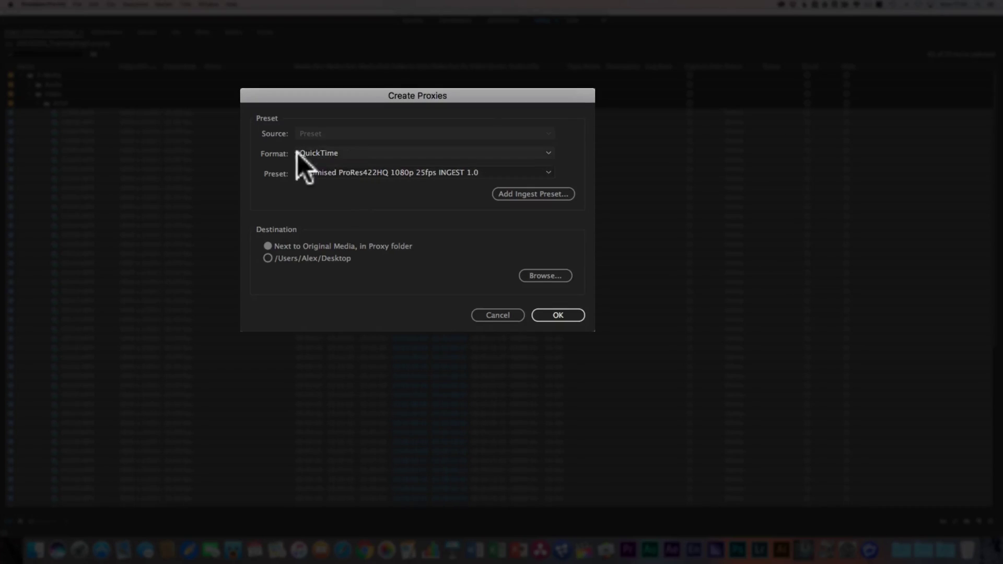
click(352, 154)
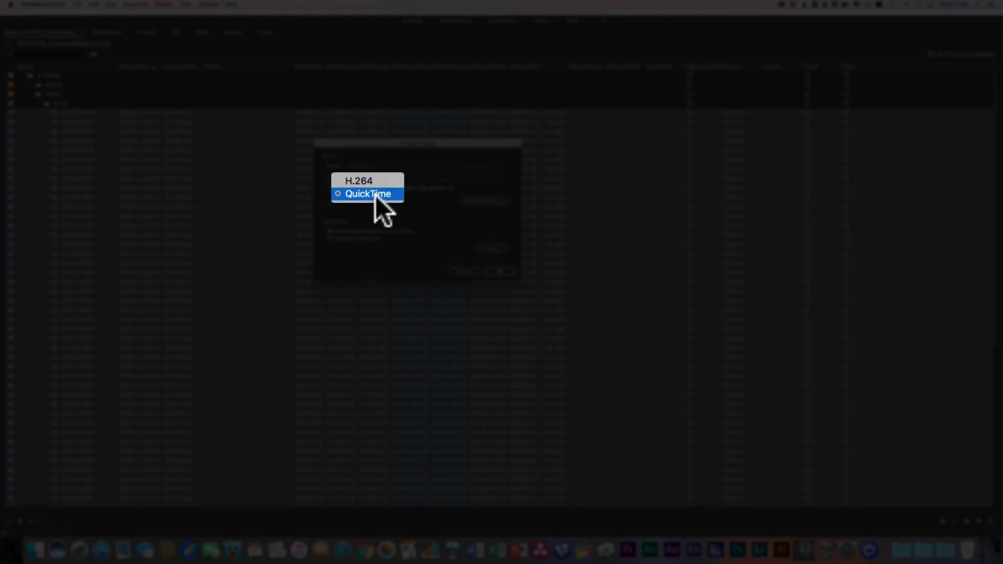
click(376, 194)
click(365, 173)
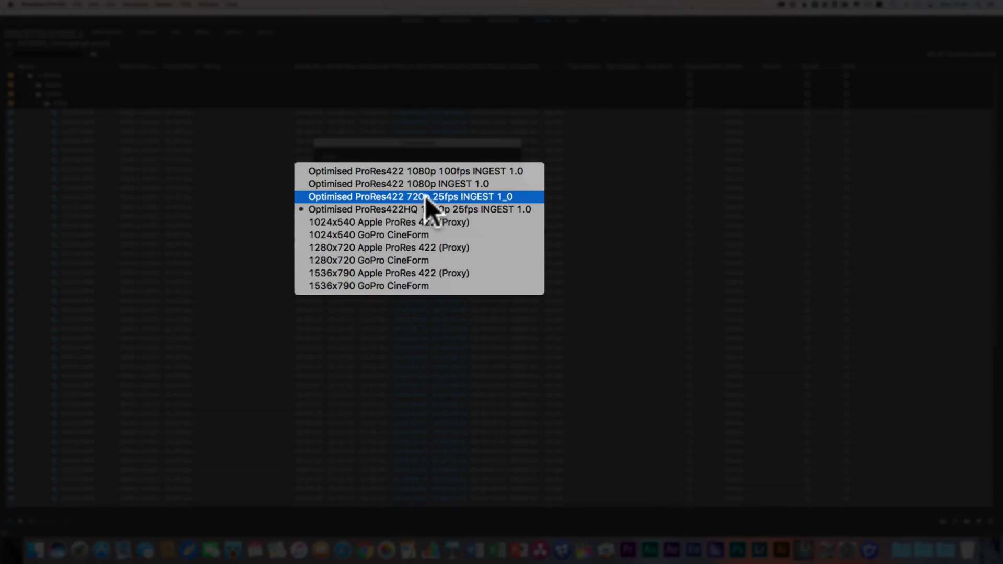
click(425, 196)
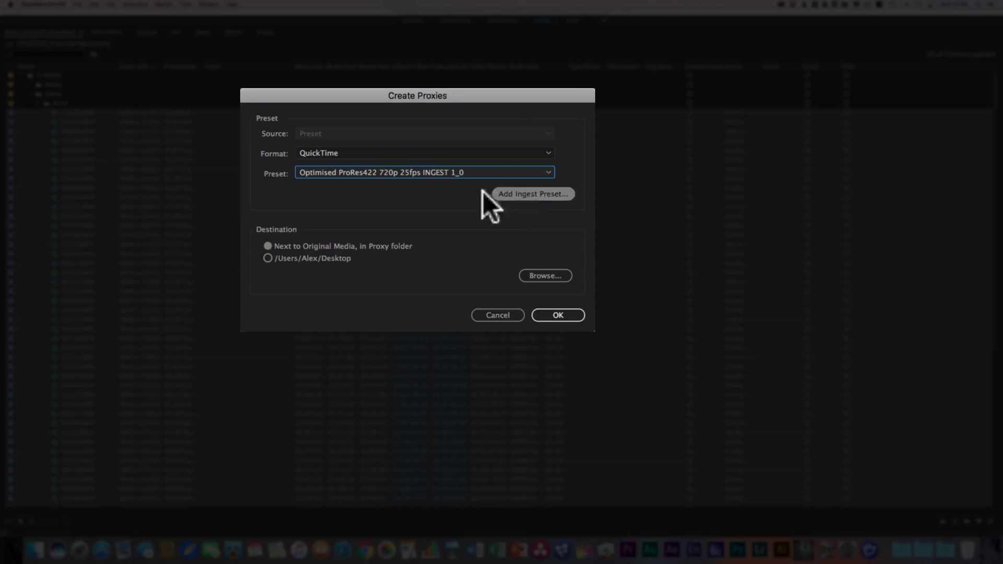
- Browse the ingest preset files without adding one, and keep the proxy destination as Next to Original Media, in Proxy folder
click(529, 194)
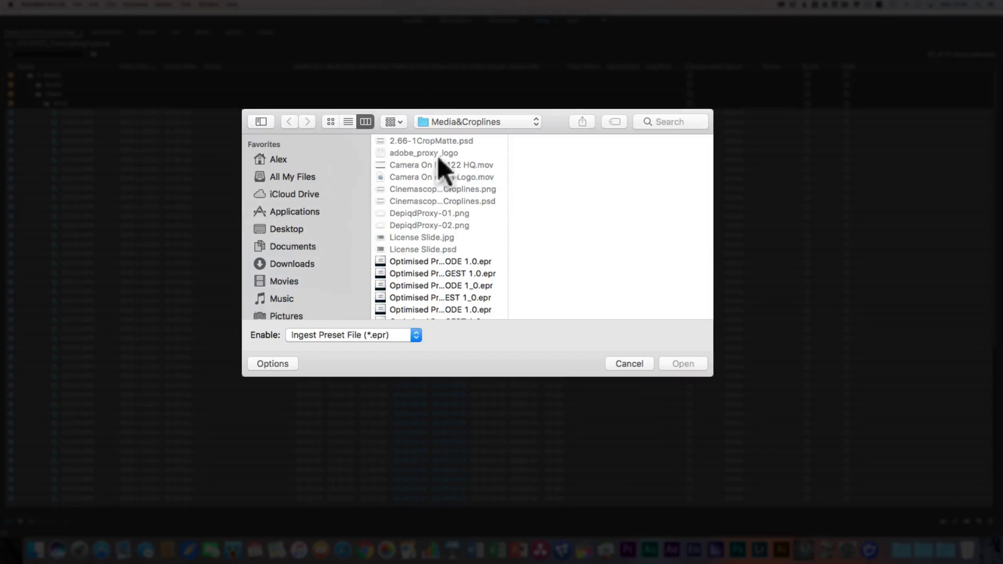
click(634, 364)
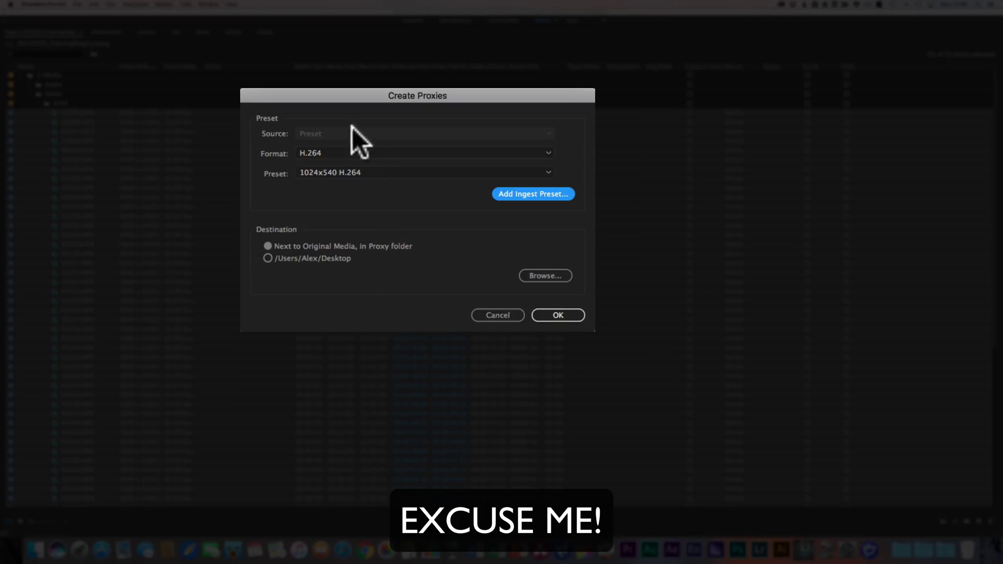
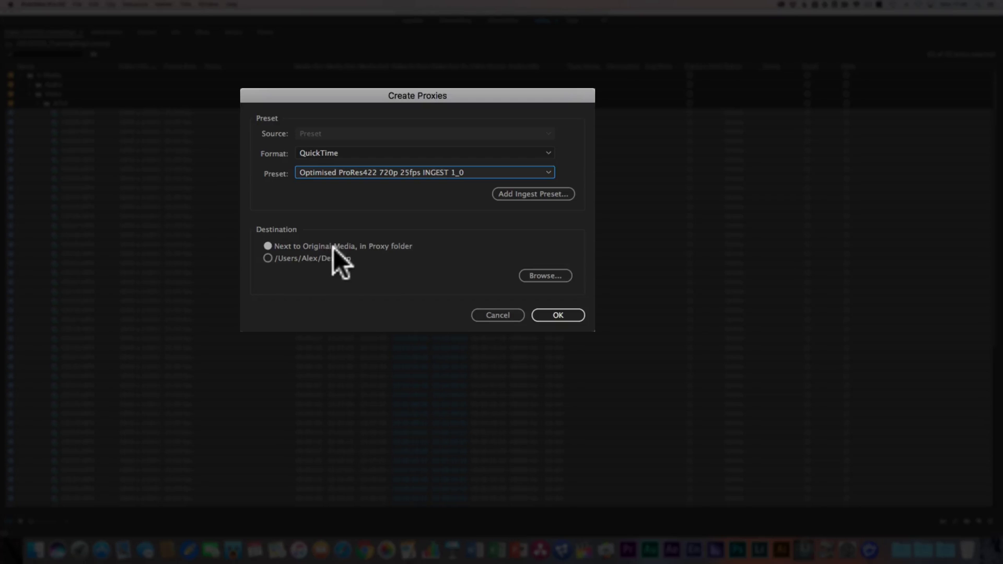
click(312, 246)
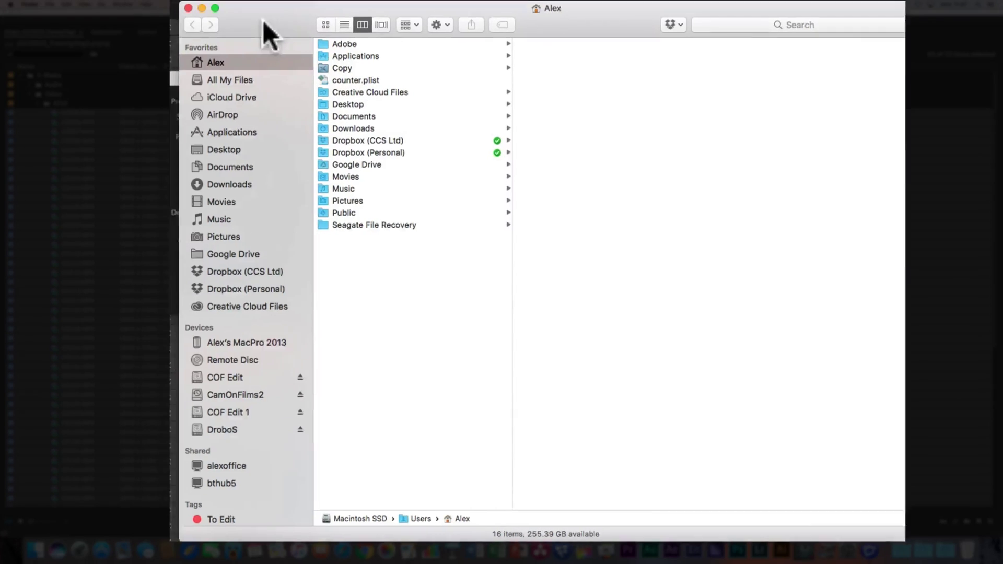
- In Finder, browse COF Edit 1 to Ten2London, 20170130_BrianVlog, 1-Media, Video, A7s and look inside its Proxies folder
drag(262, 21, 210, 20)
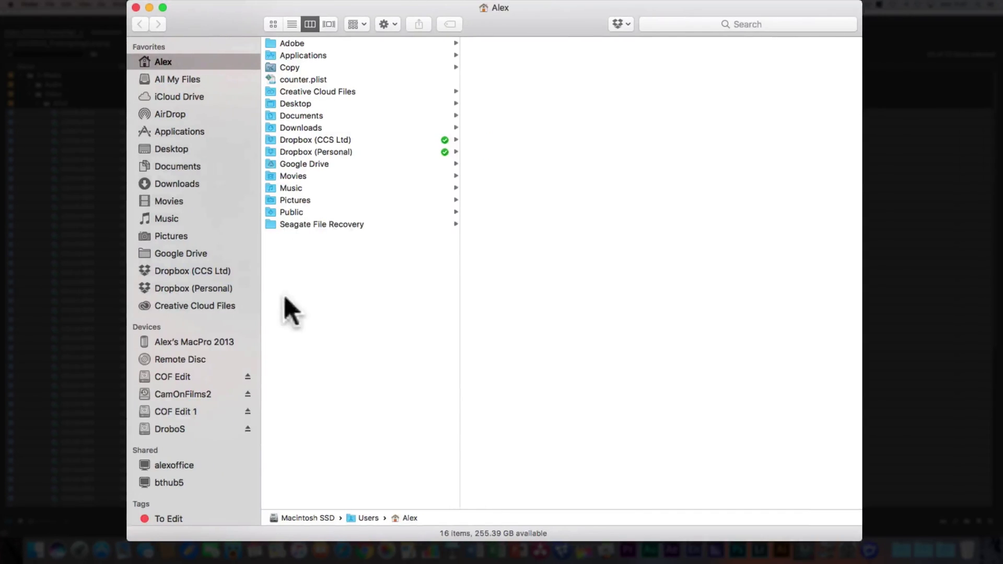
click(199, 411)
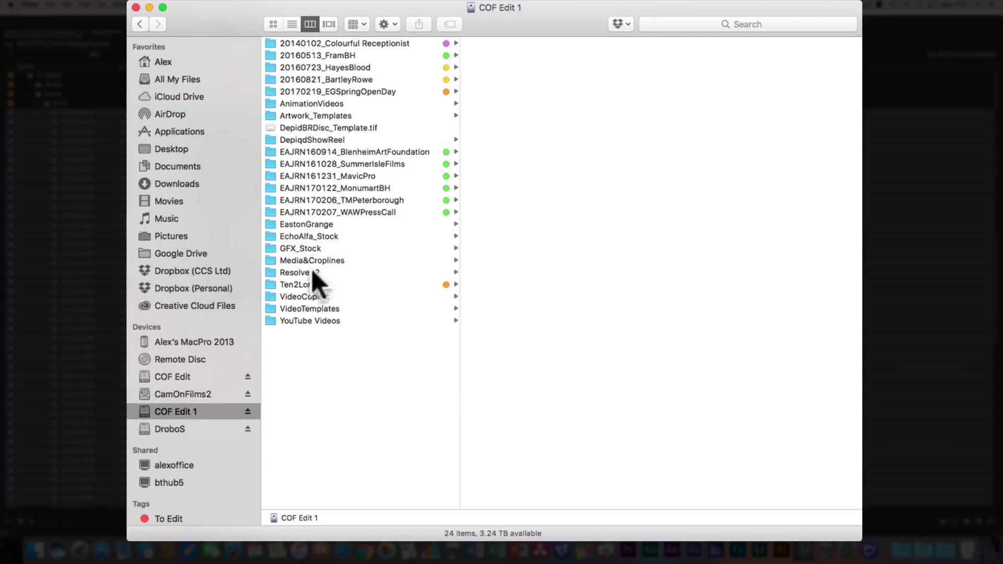
click(320, 285)
click(575, 43)
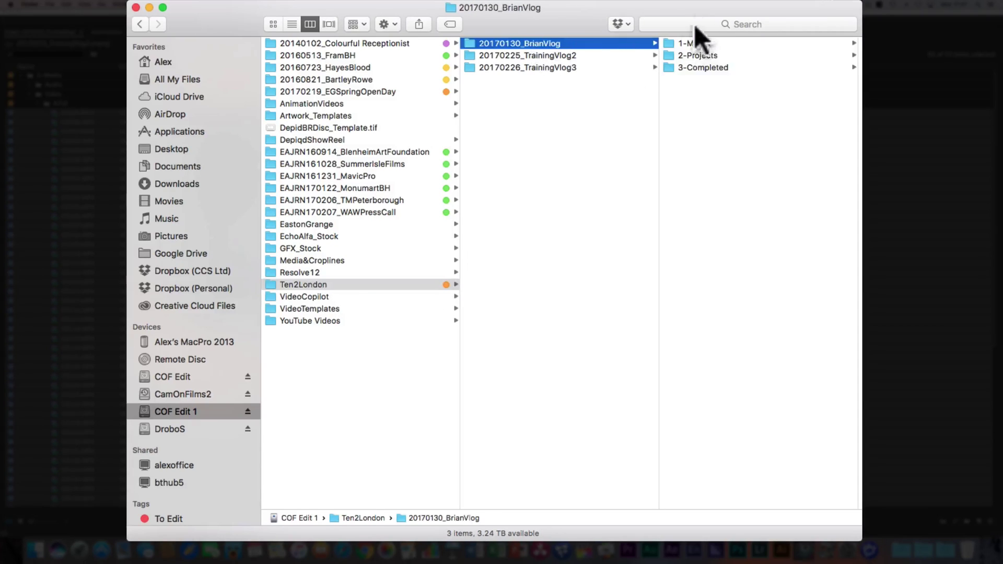
click(697, 44)
click(704, 67)
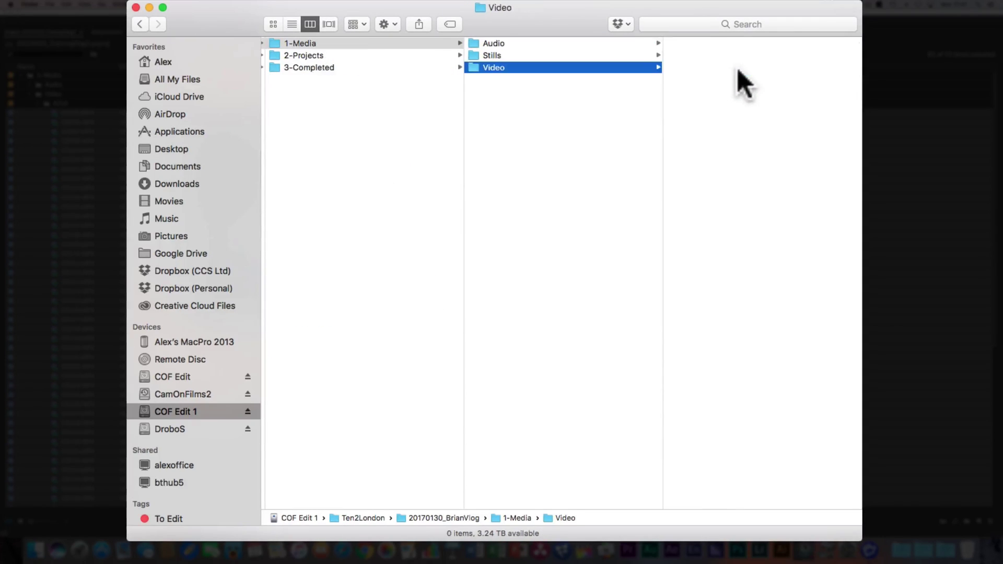
click(695, 45)
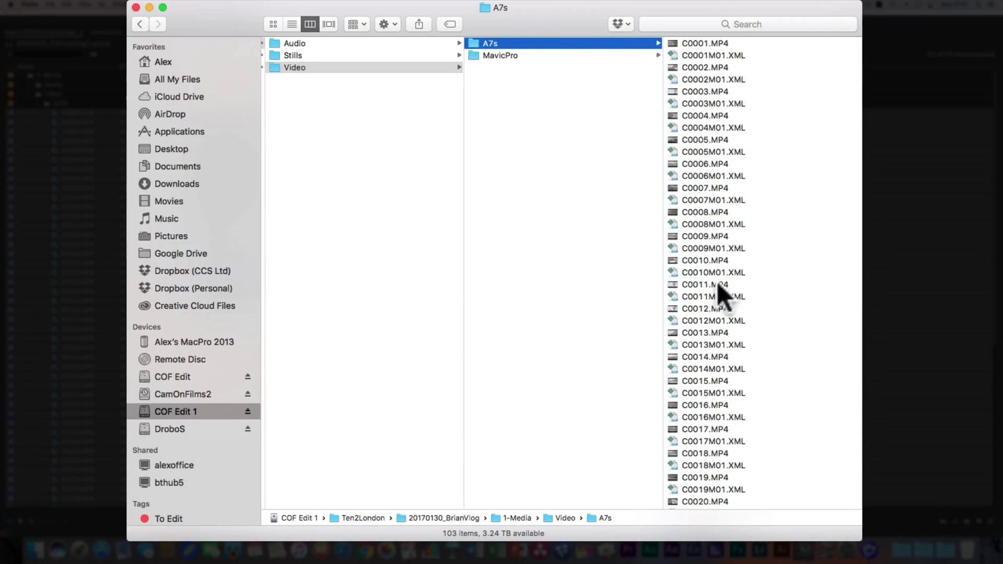
scroll(737, 307, down, 15)
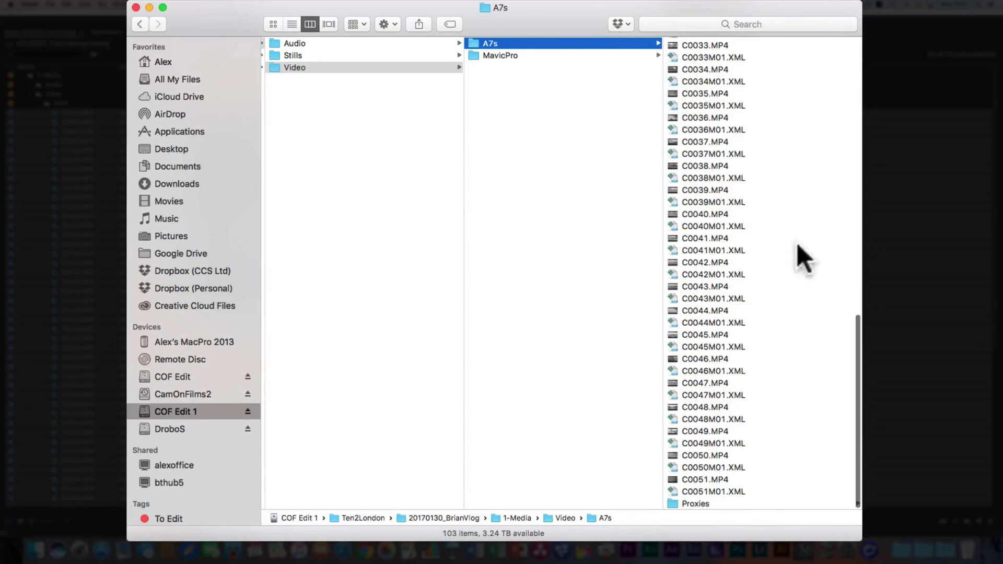
click(693, 504)
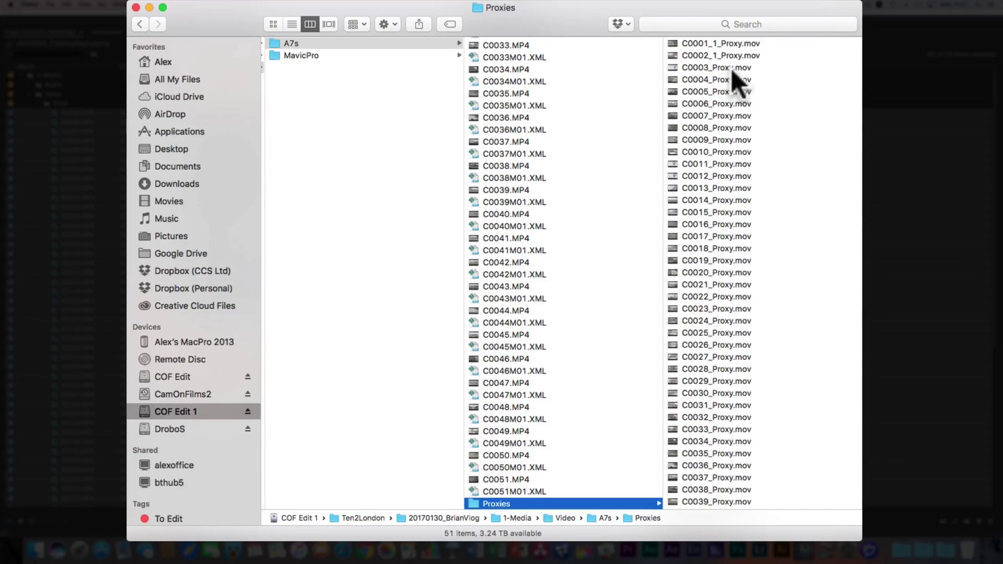
- Compare the original C0003.MP4 in the A7s folder with C0003_Proxy.mov in its Proxies folder
scroll(520, 107, up, 10)
scroll(520, 107, up, 3)
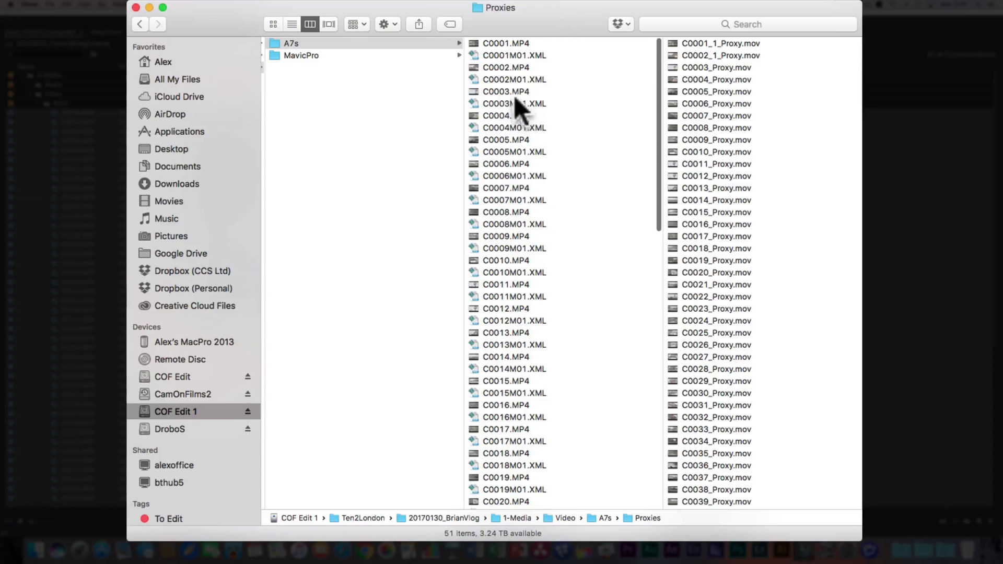
click(499, 92)
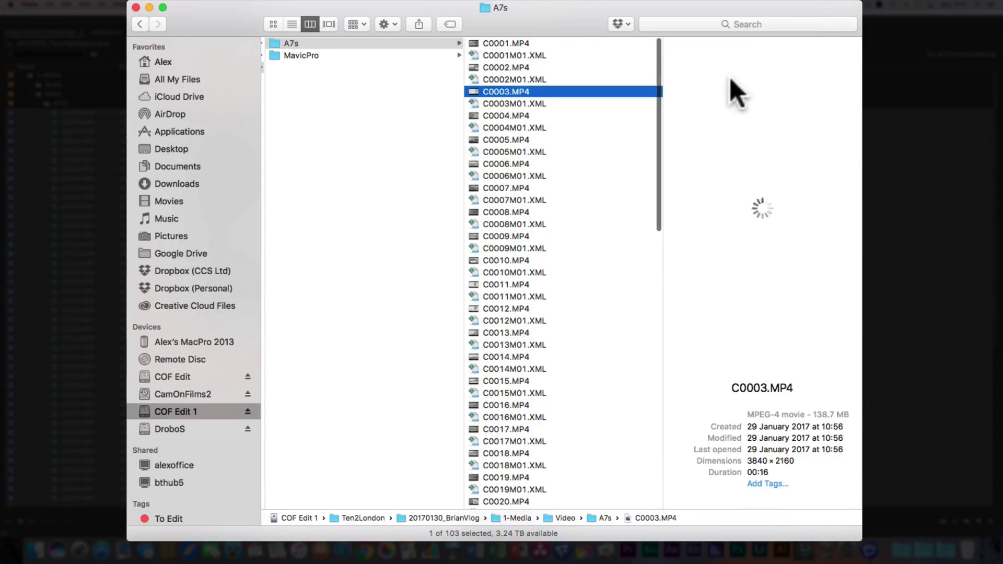
scroll(520, 477, down, 10)
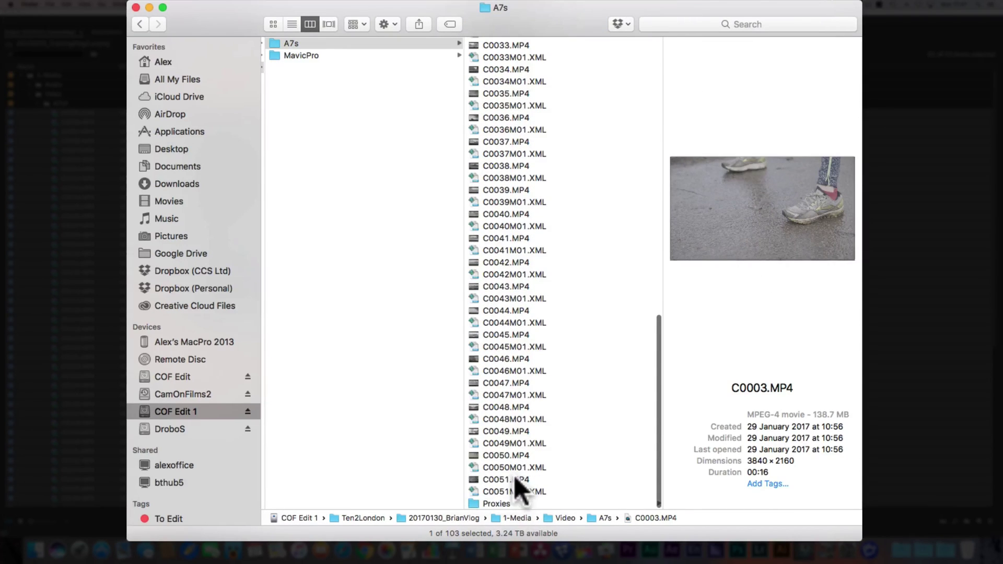
click(509, 503)
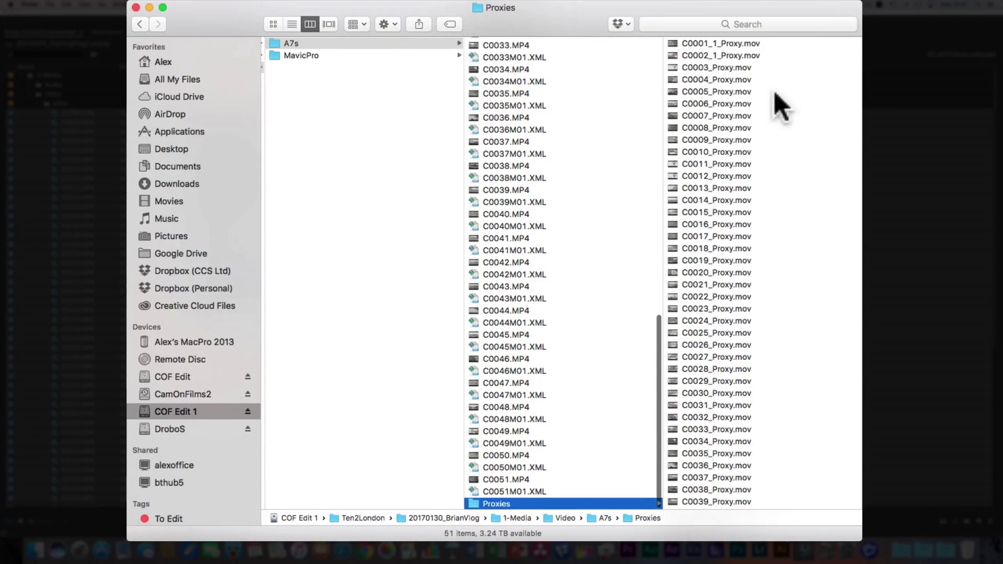
click(692, 67)
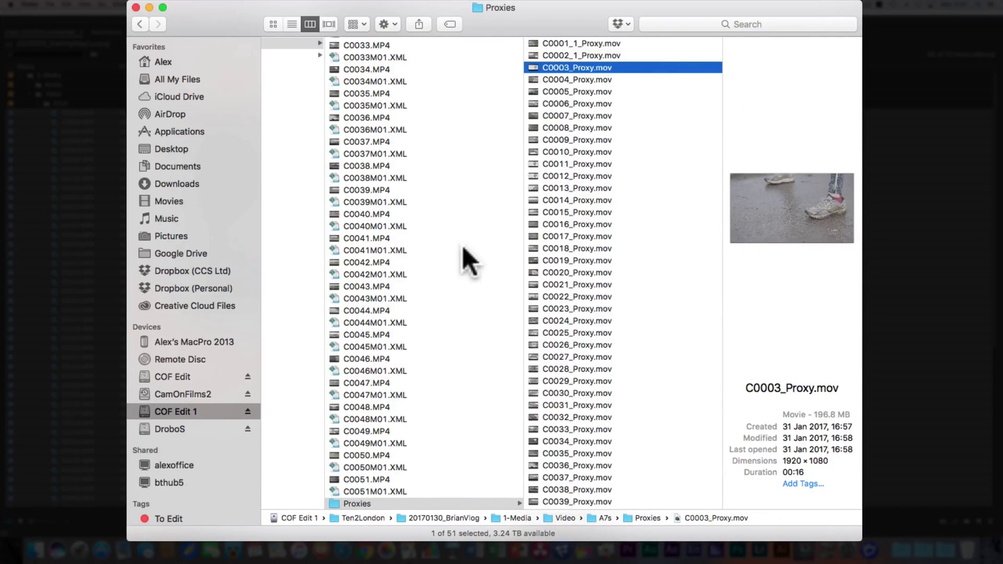
scroll(465, 261, left, 3)
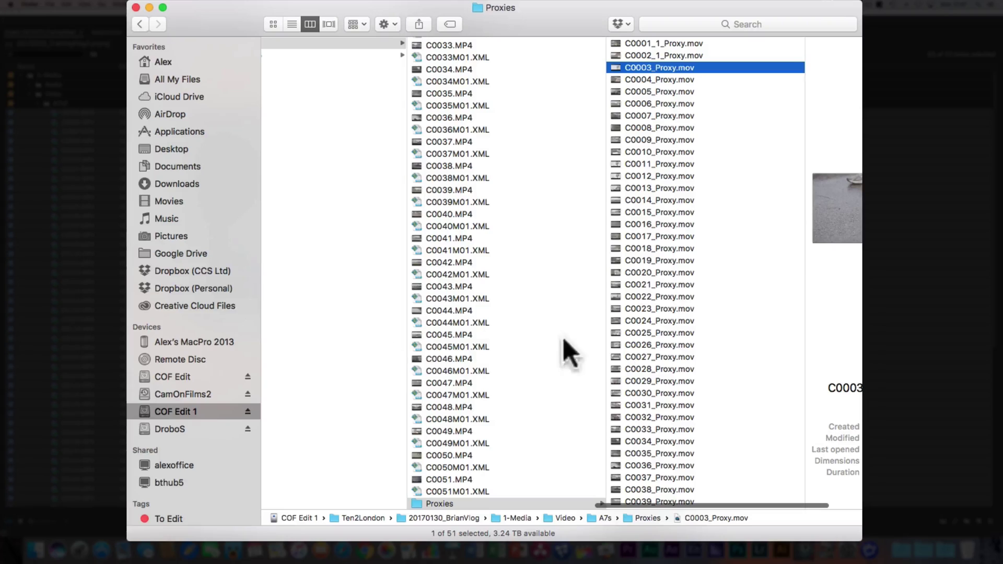
- Check the size of the Proxies folder in its info window, and close that window
click(418, 504)
key(super+i)
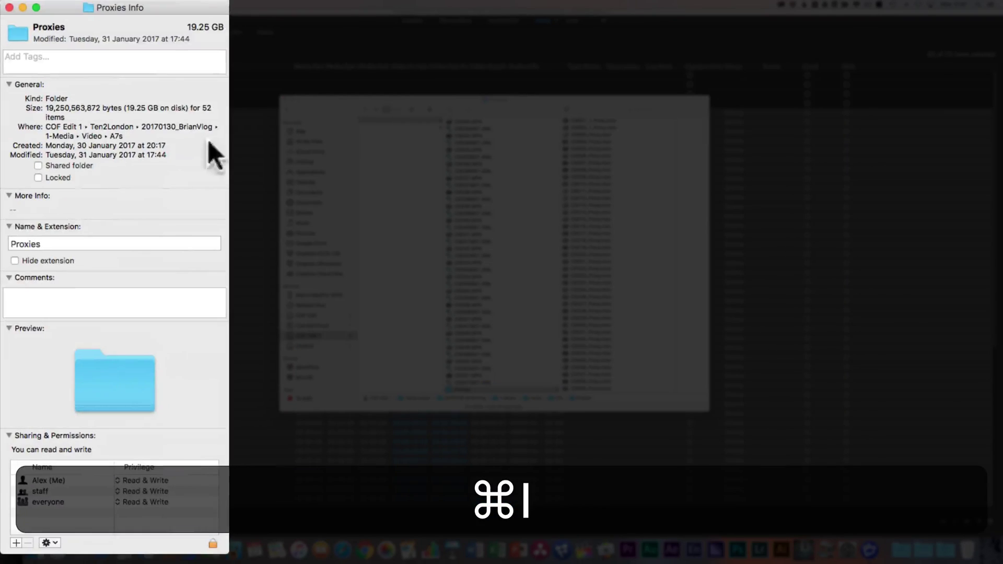
drag(139, 11, 357, 7)
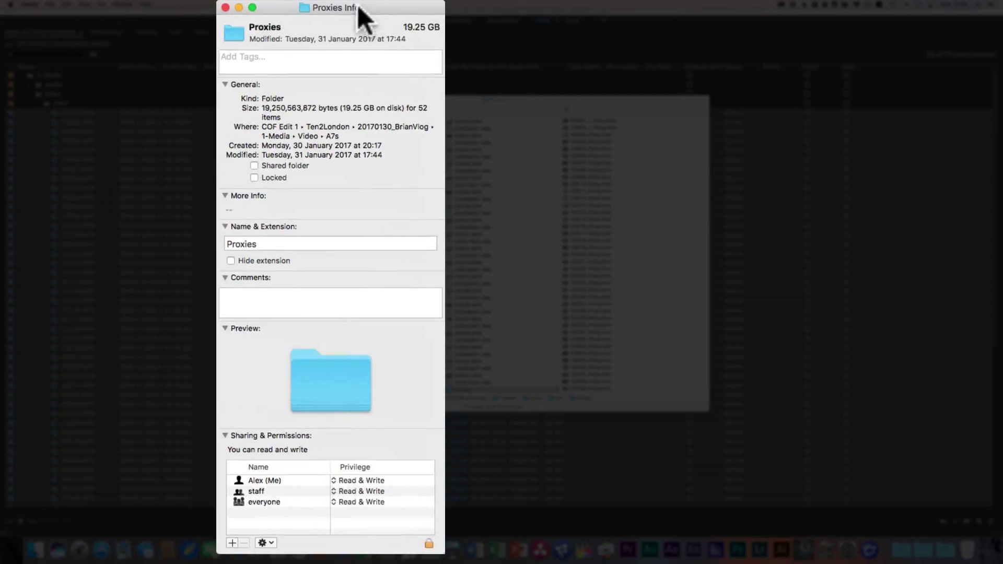
click(226, 7)
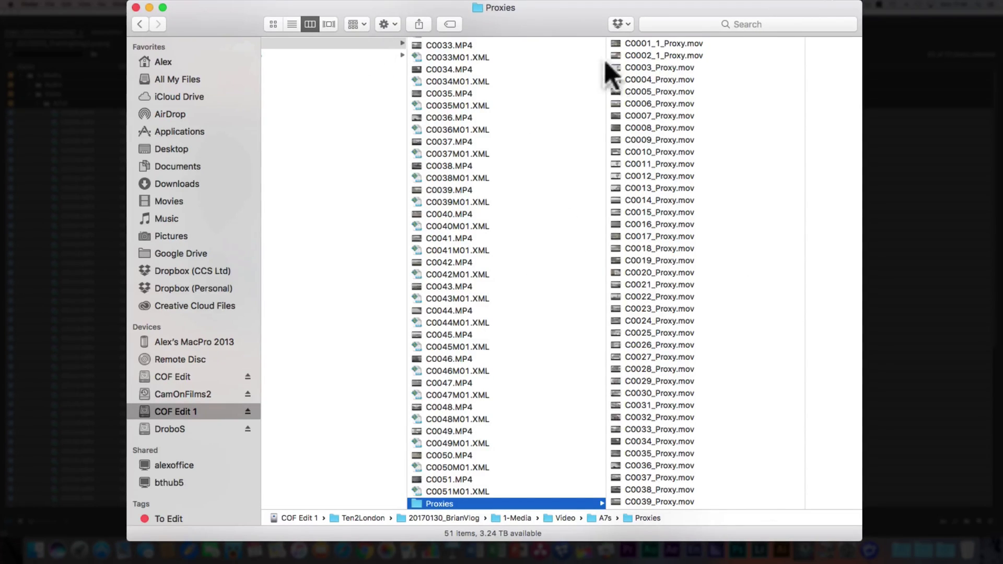
- View the Desktop folder in Finder, close the Finder window and return to the Create Proxies dialog in Premiere Pro
click(172, 150)
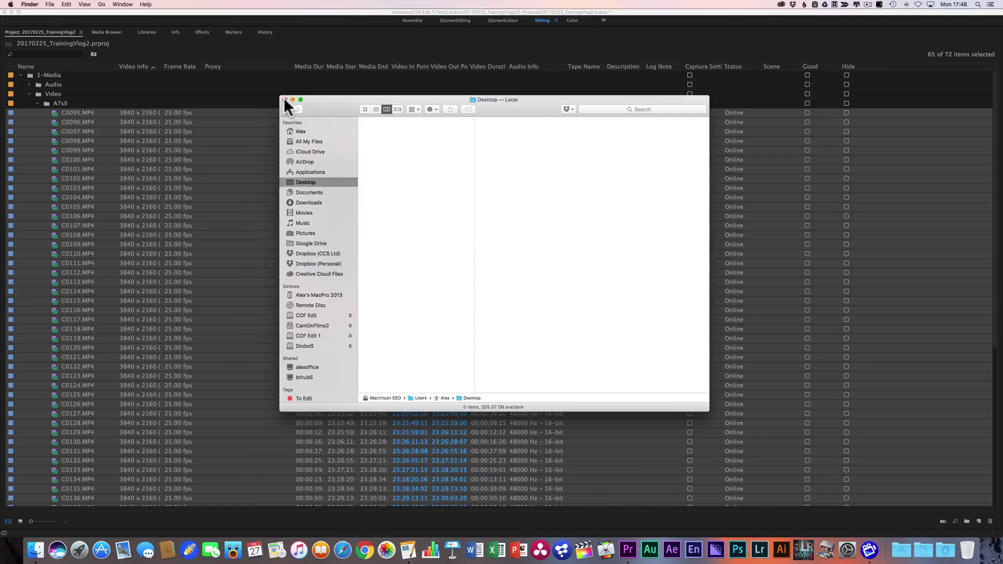
click(284, 99)
click(417, 157)
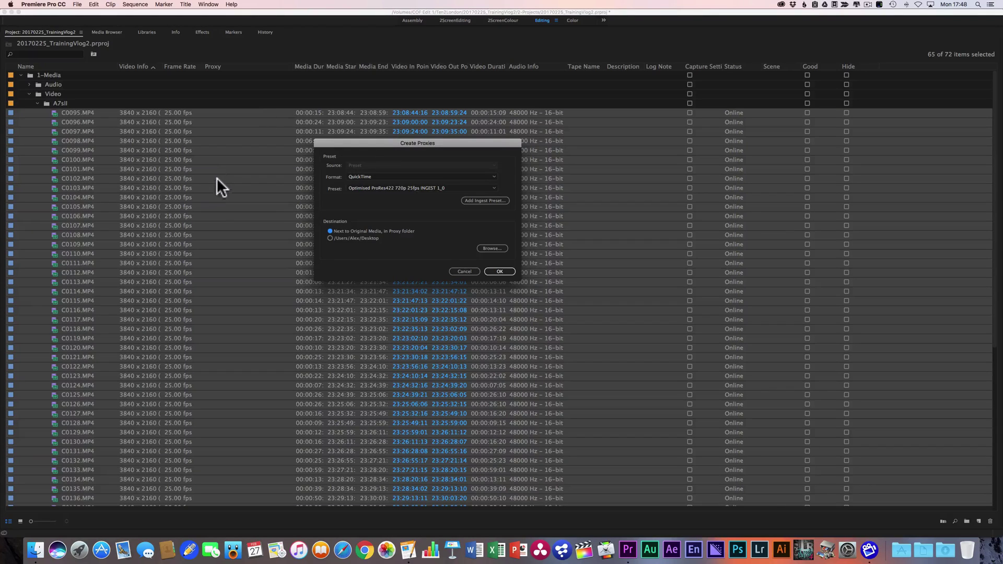
click(78, 5)
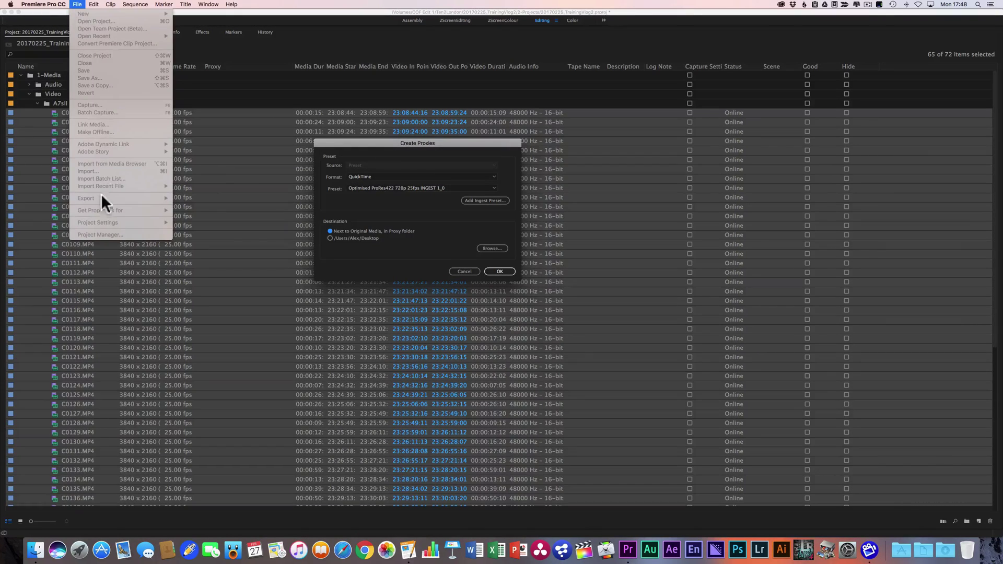
click(78, 5)
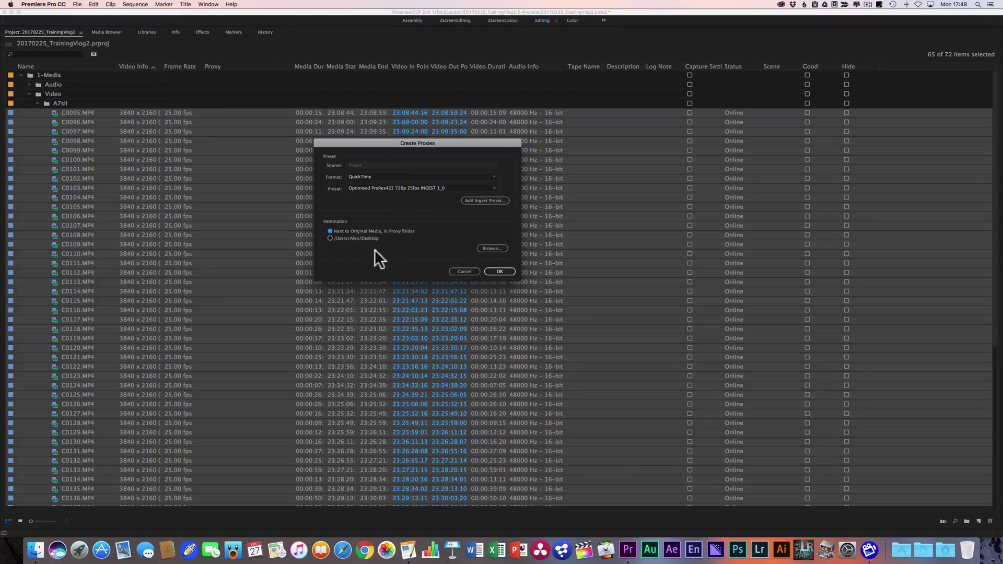
- Start creating the proxies for the selected clips and move the Media Encoder window away from the project bin
click(500, 271)
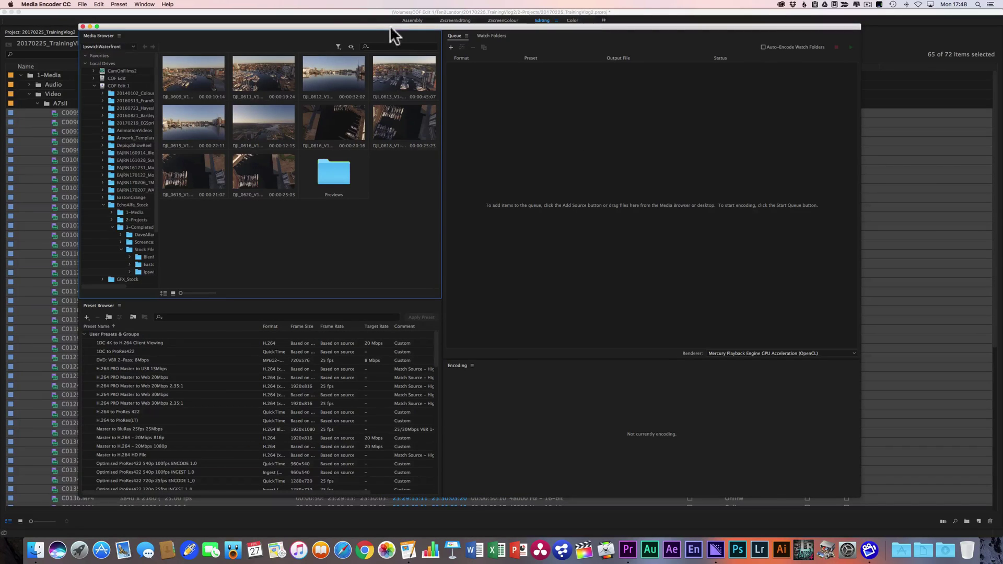
drag(391, 24, 1002, 24)
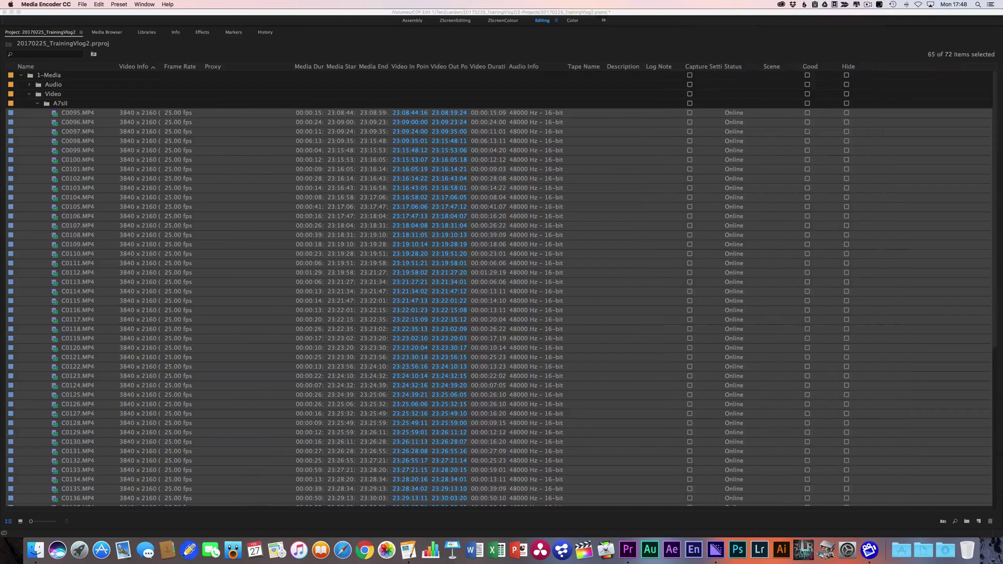
- Bring the Media Encoder window back into view and examine the queued proxy jobs, their output files and encoding progress
click(692, 14)
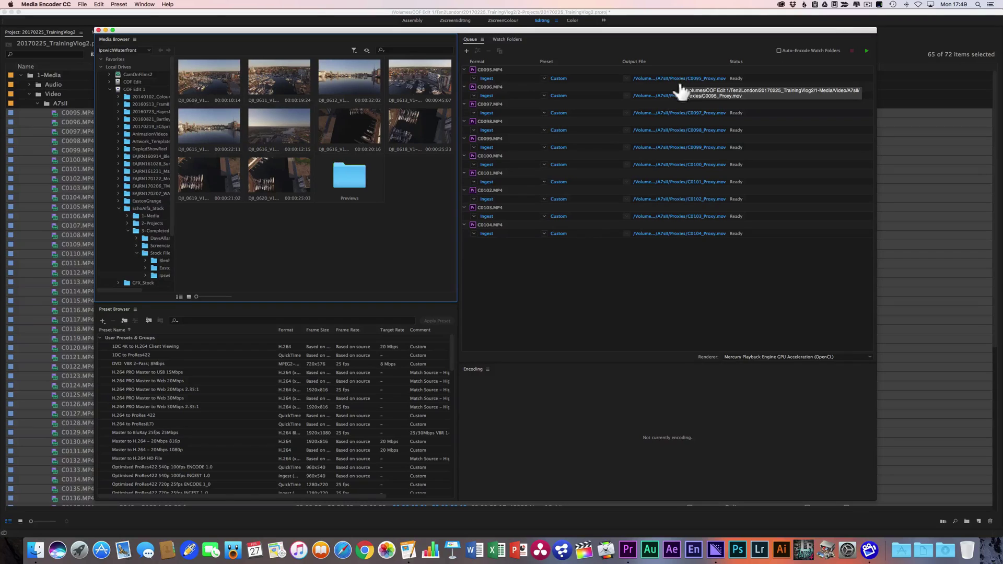
drag(587, 29, 585, 23)
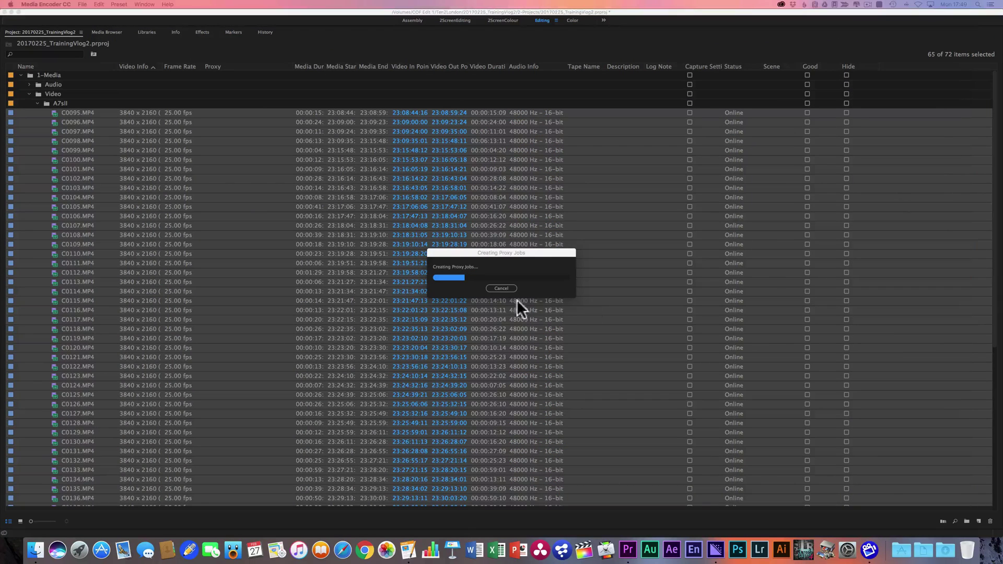
click(481, 251)
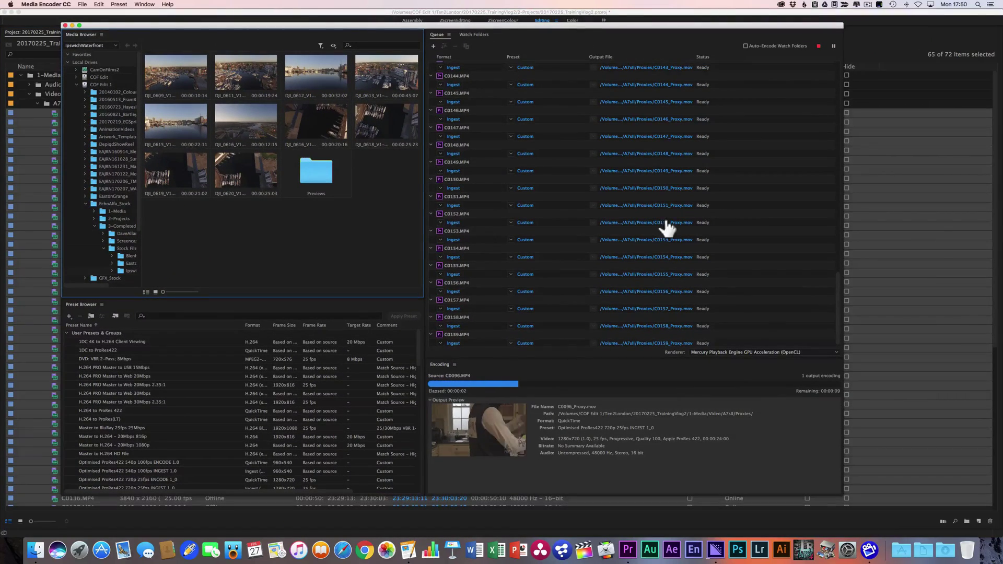
scroll(663, 221, up, 15)
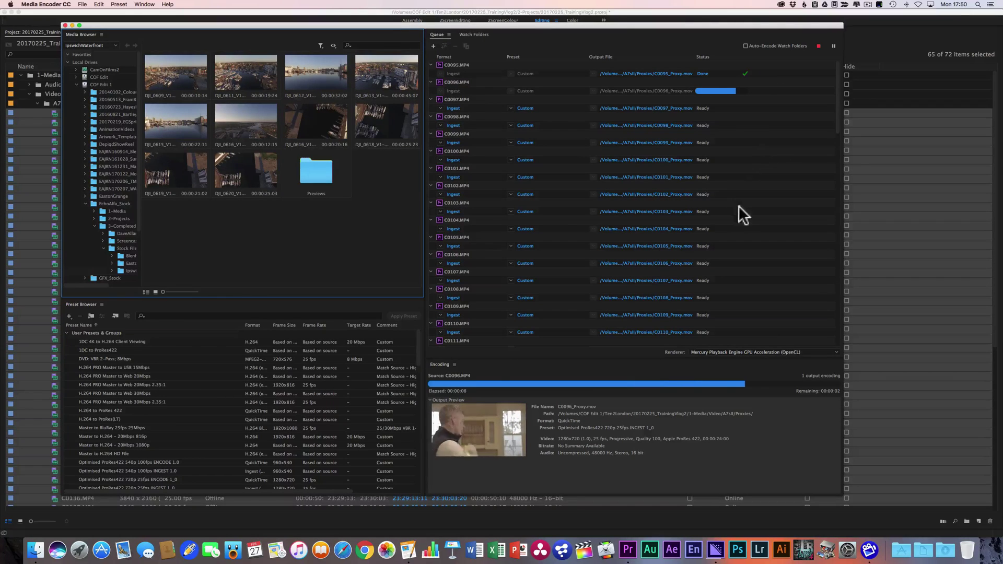
- Move the Media Encoder window off the bin, return to Premiere Pro and check the A7sII clips' proxy status
drag(476, 26, 1002, 47)
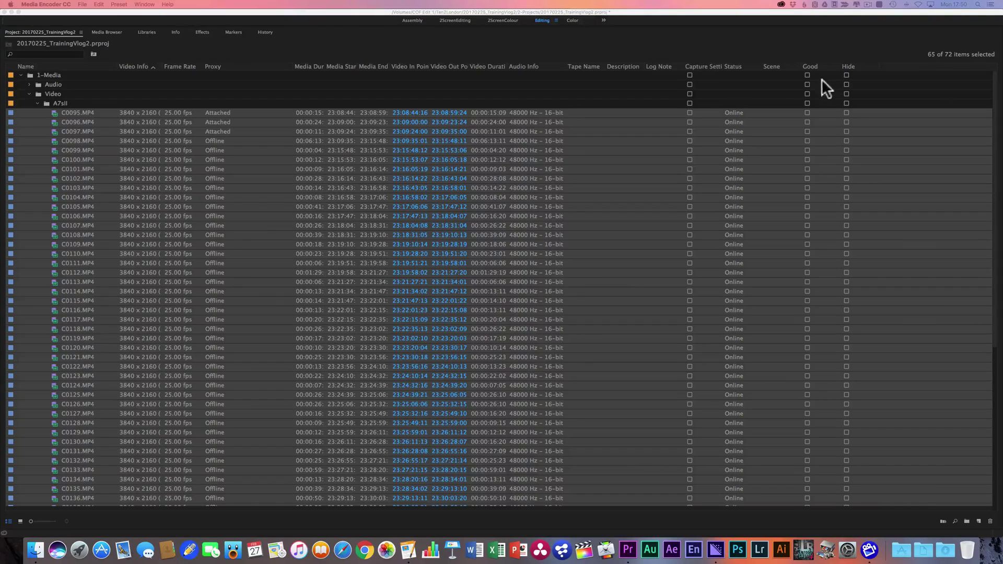
click(387, 8)
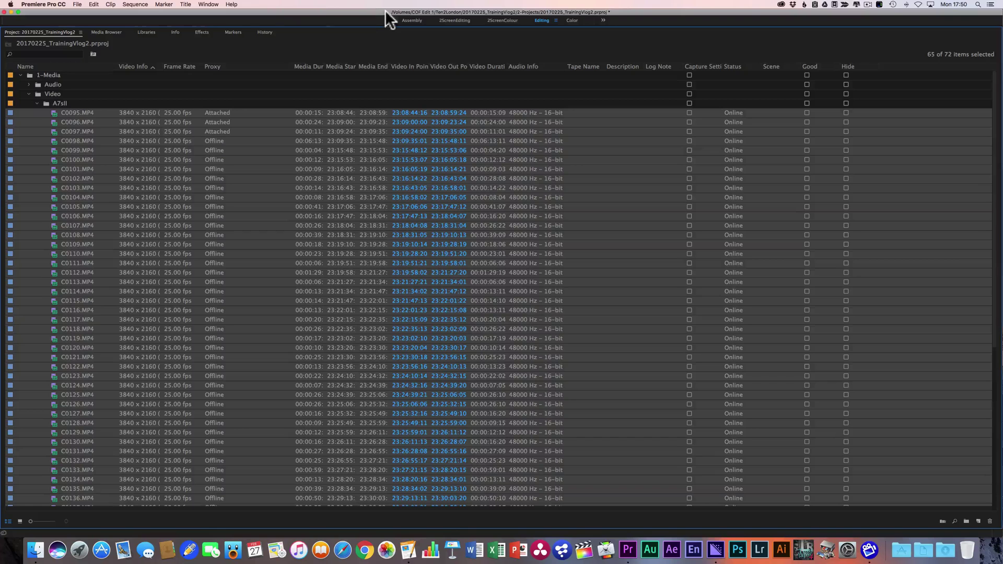
click(223, 116)
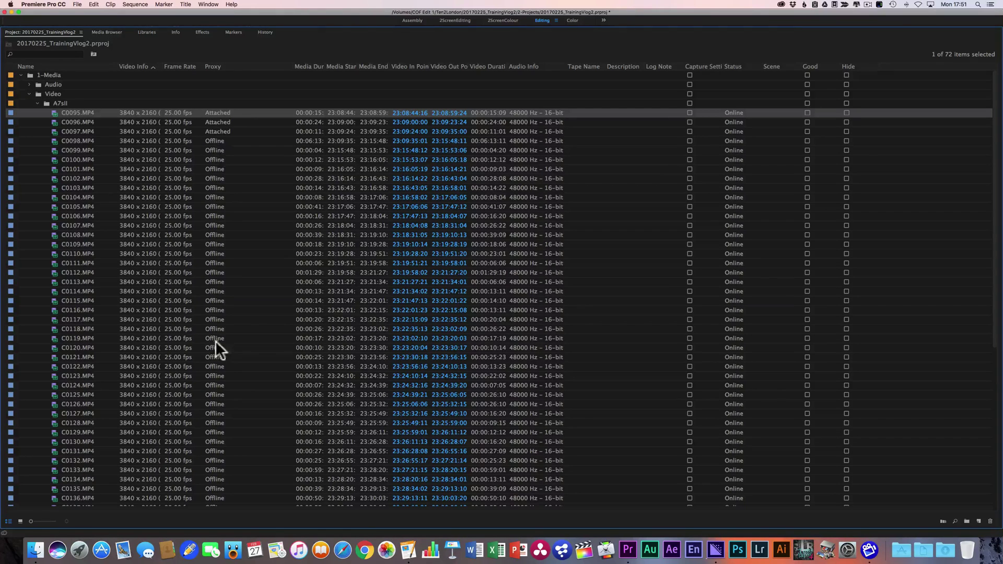
click(237, 132)
click(237, 141)
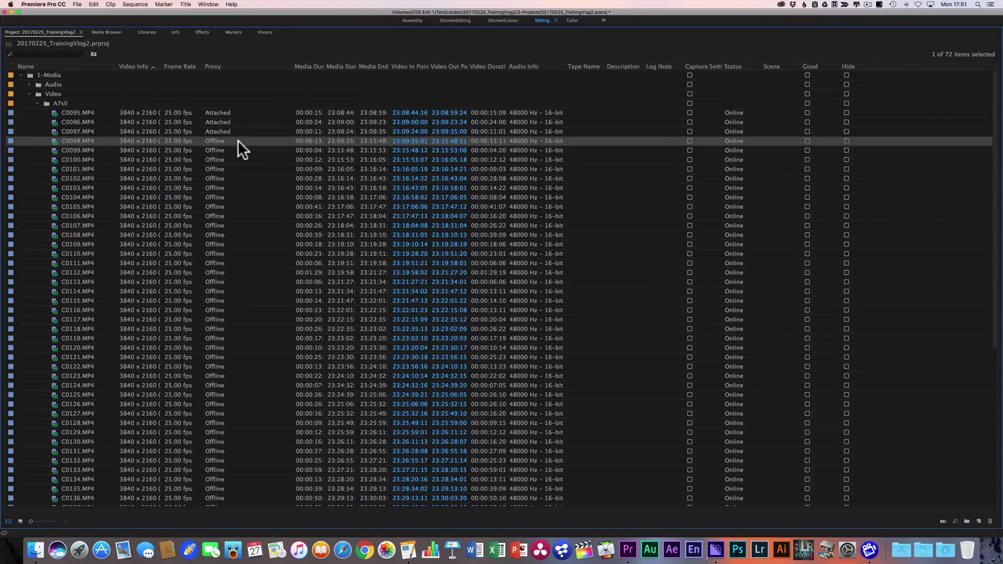
click(237, 140)
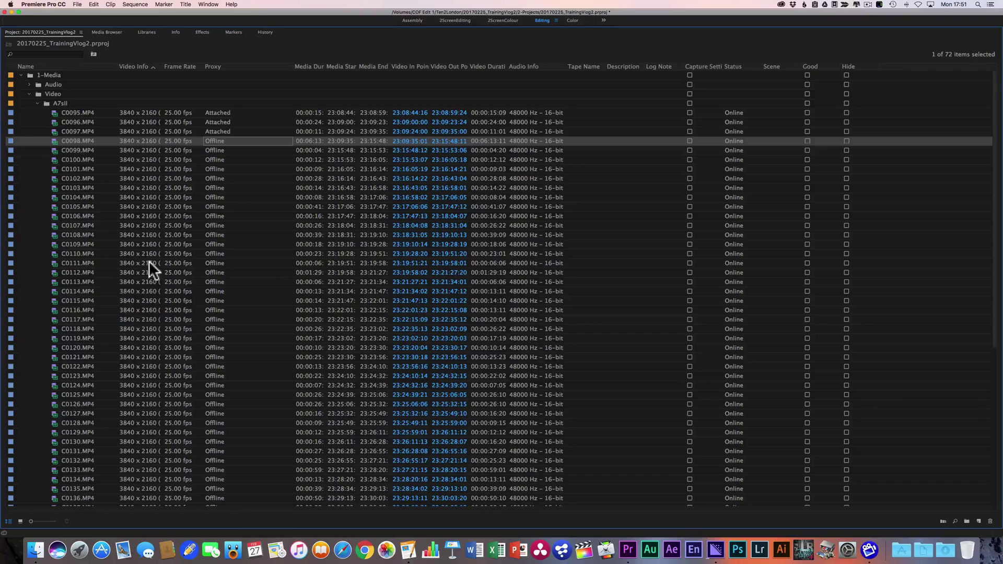
scroll(149, 261, down, 3)
scroll(169, 361, up, 3)
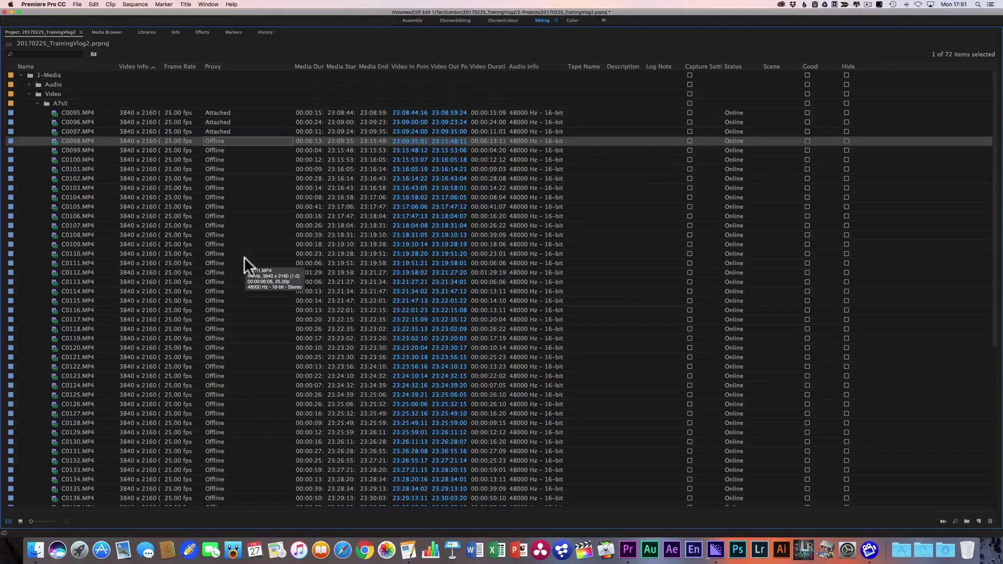
- Restore the full editing layout and place C0095.MP4 at the start of the TrainingVlog2 sequence, keeping the existing sequence settings
key(grave)
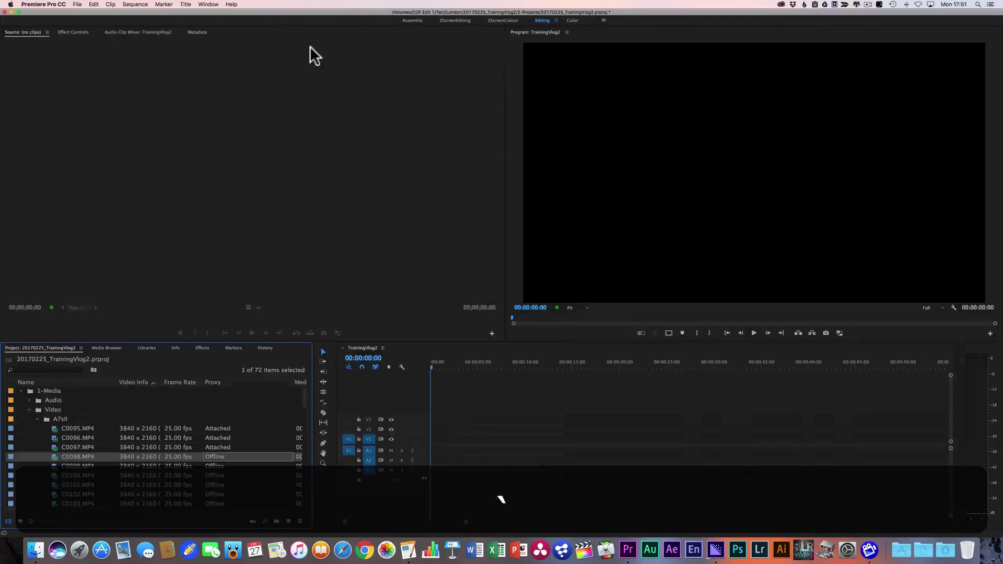
click(499, 382)
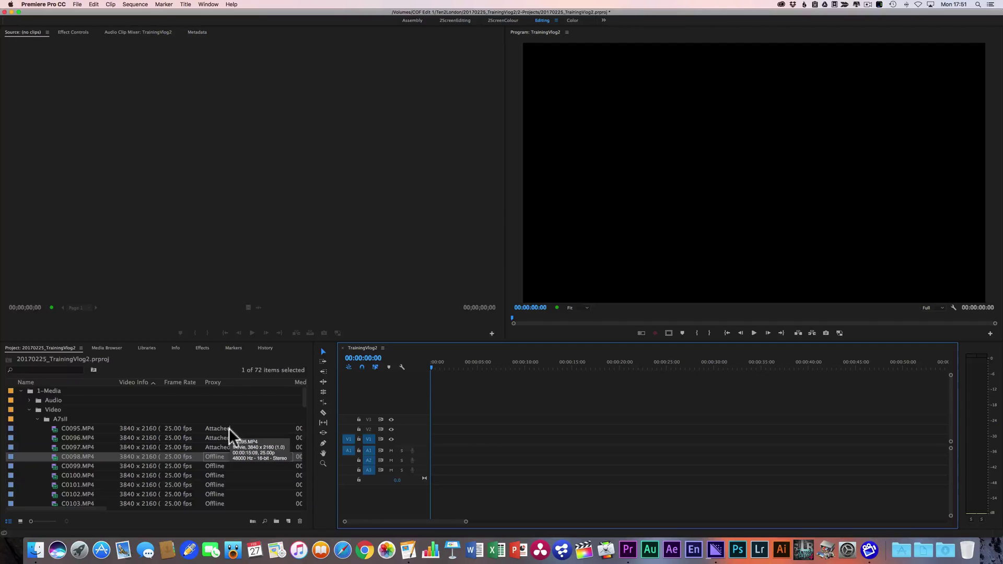
click(67, 428)
drag(57, 427, 431, 435)
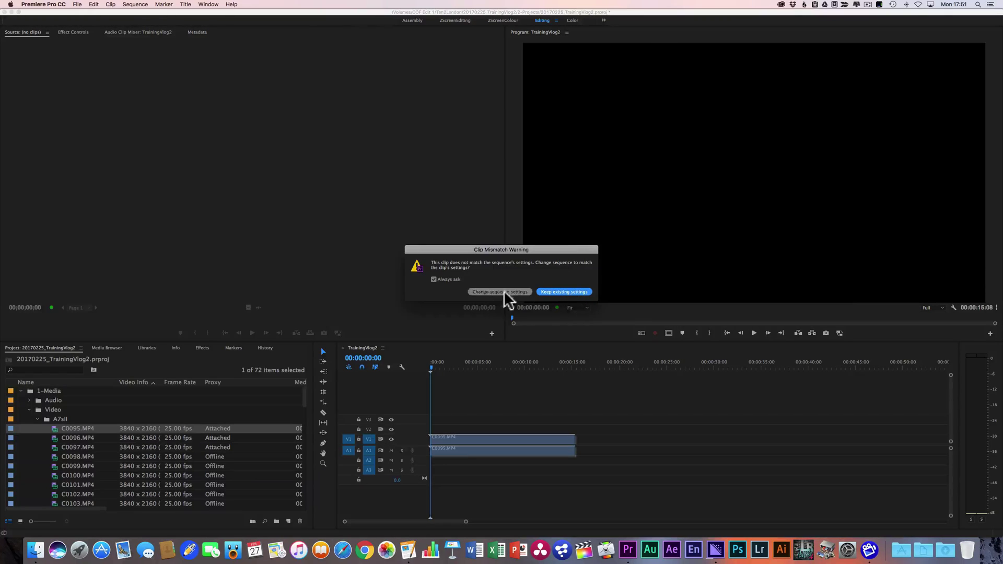
click(559, 291)
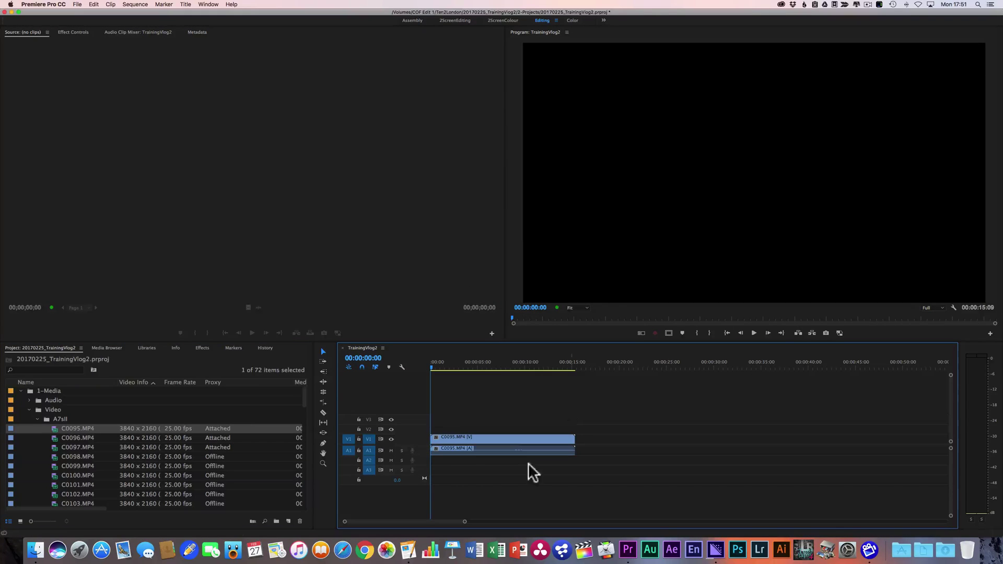
- Set the Scale of the C0095.MP4 clip in the sequence to 50 and check its frame bounds against the program image
click(494, 363)
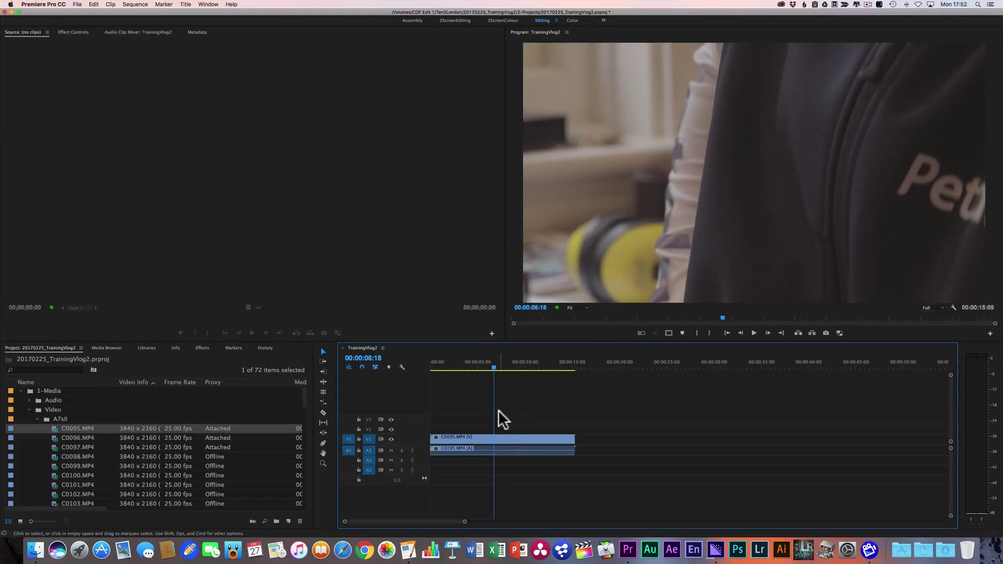
click(505, 438)
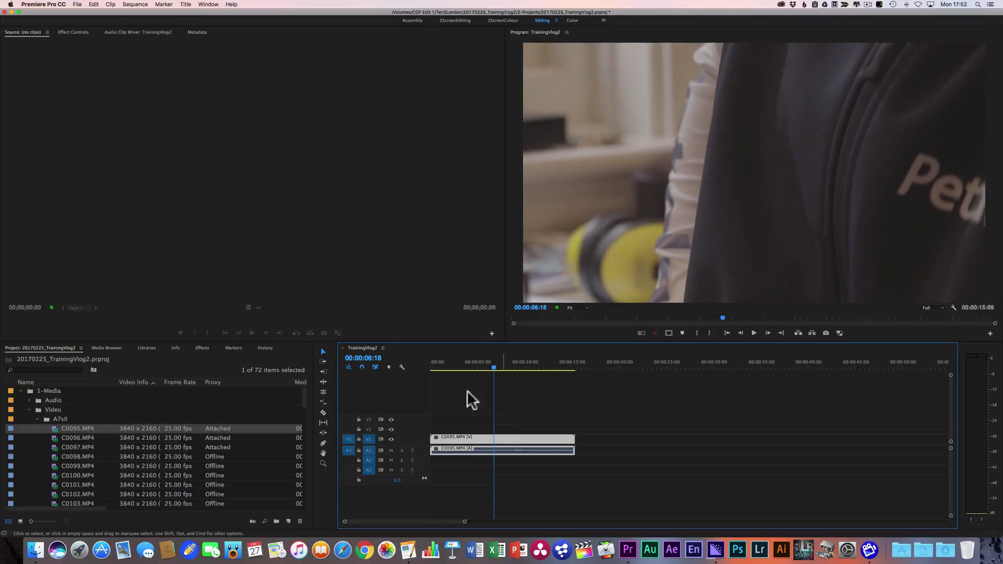
click(73, 33)
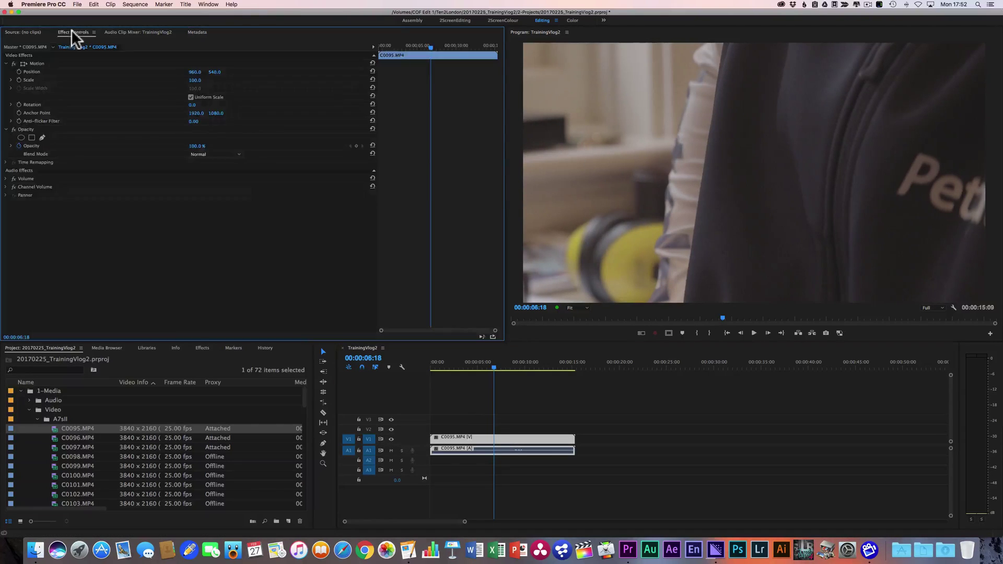
click(195, 80)
text(50)
key(Return)
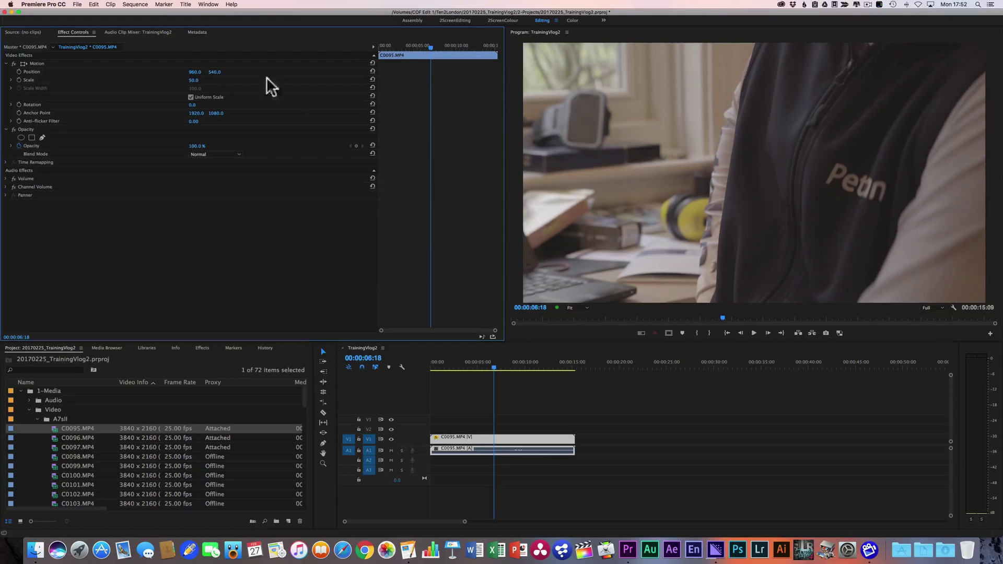
click(203, 62)
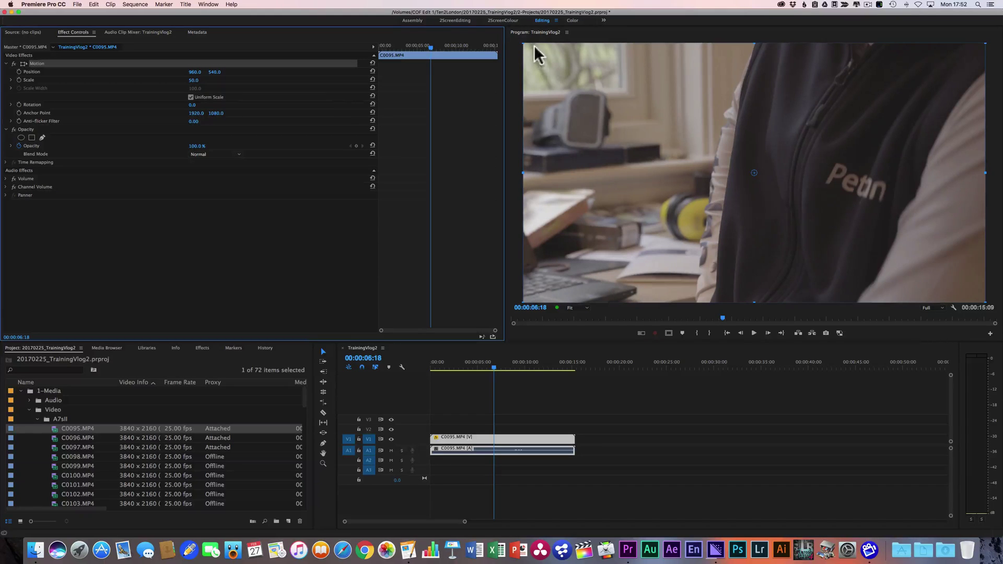
- Scrub through and play the original 4K clip in the sequence to judge its playback at full resolution
click(523, 395)
mouse_move(437, 367)
mouse_down()
mouse_move(569, 372)
mouse_move(439, 373)
mouse_up()
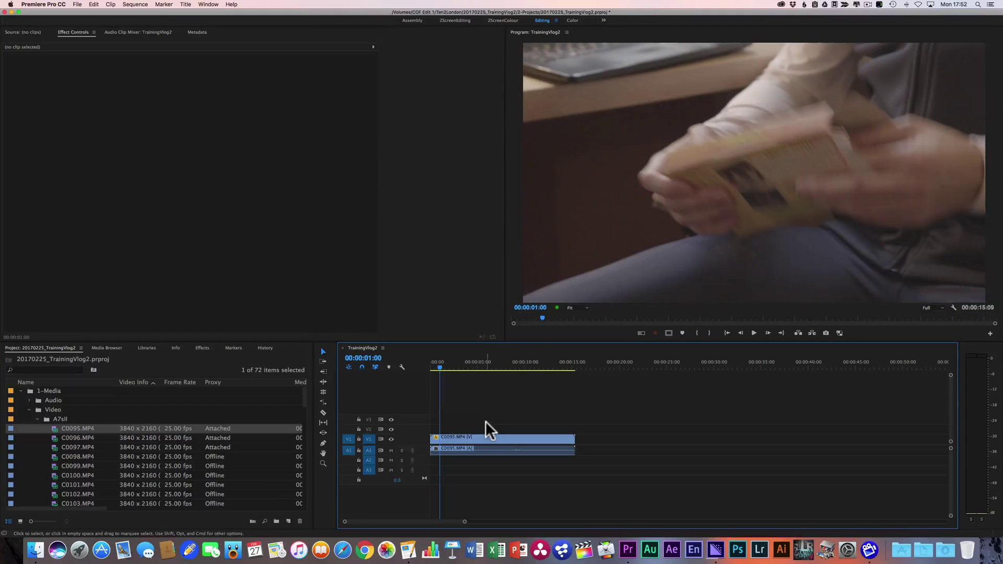
drag(440, 365, 476, 380)
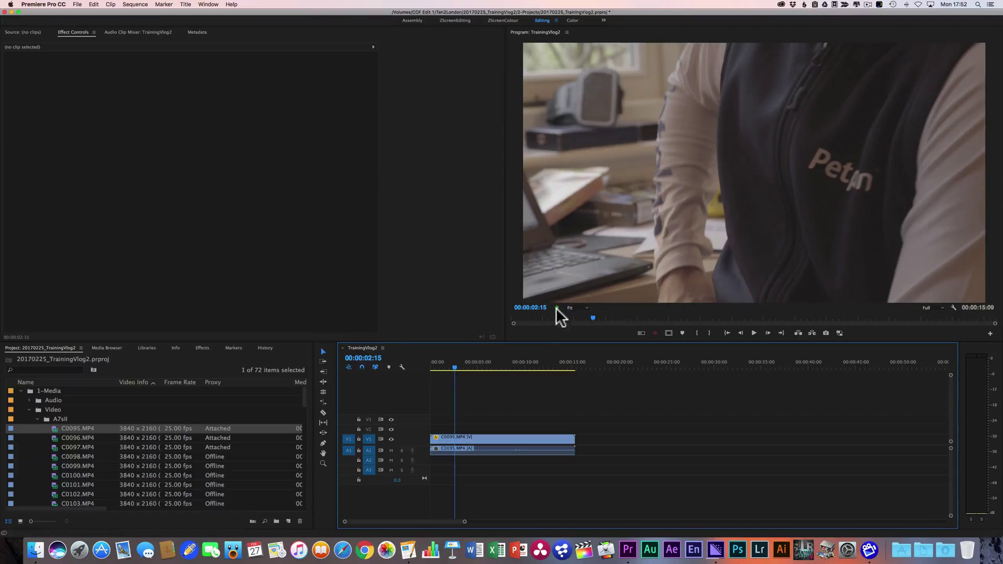
click(438, 362)
key(space)
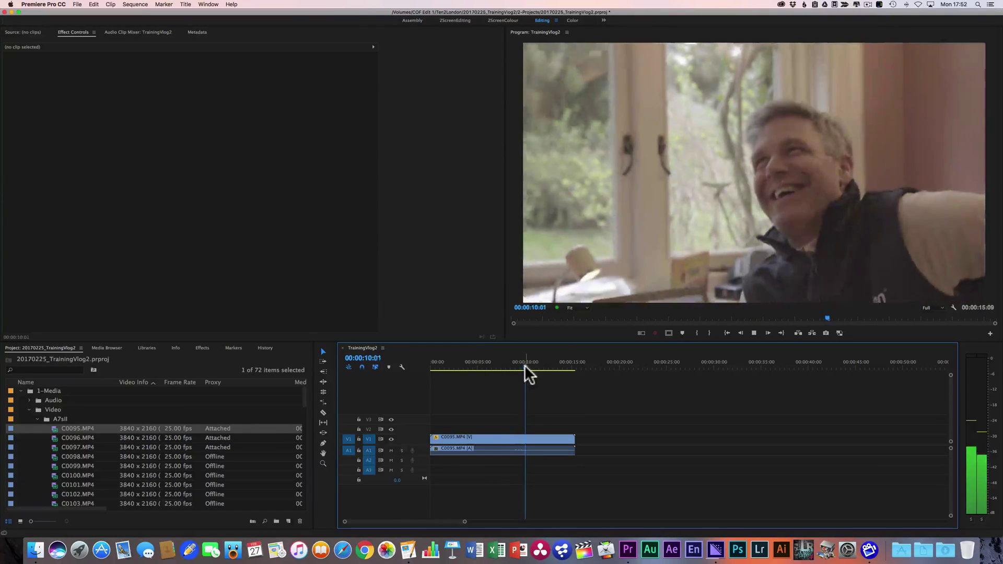
drag(562, 368, 500, 369)
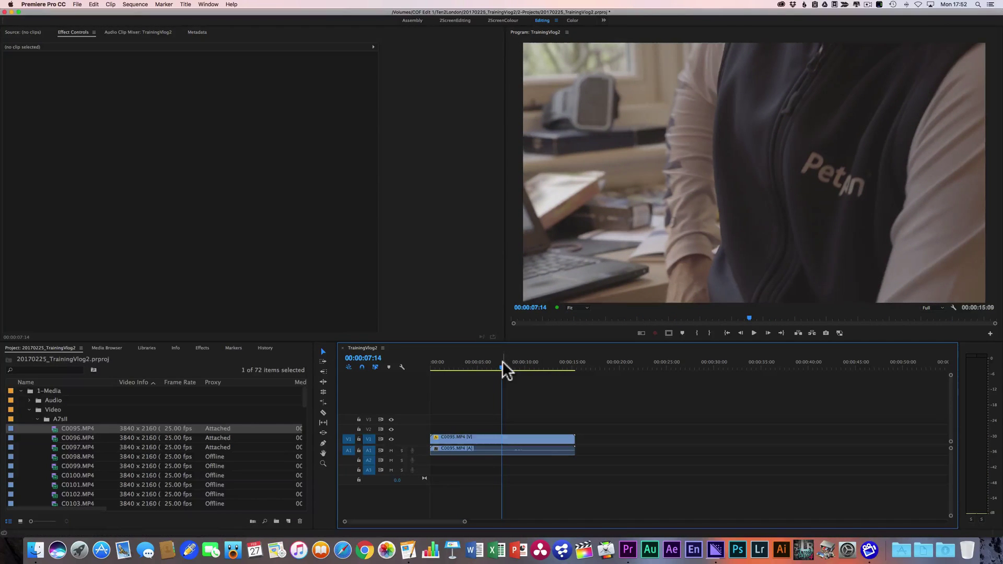
drag(499, 358, 477, 368)
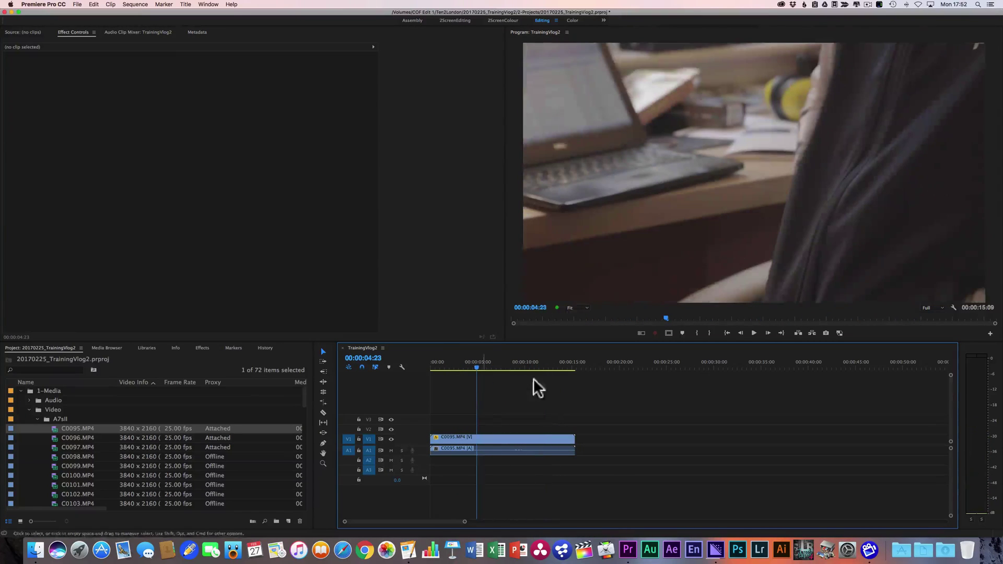
click(500, 362)
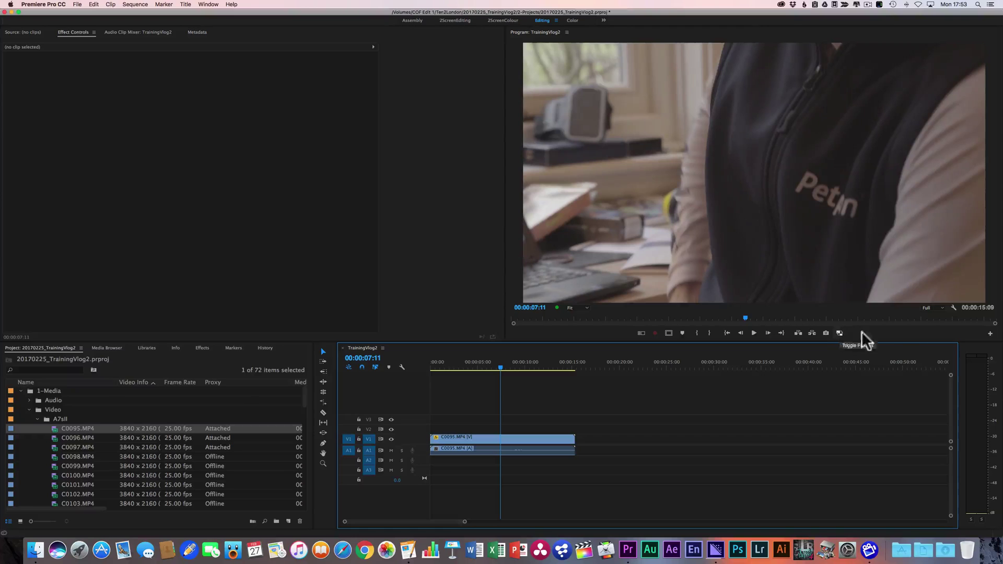
- Review the Program Monitor's Button Editor, accept its layout and enable proxy playback with Toggle Proxies
click(990, 334)
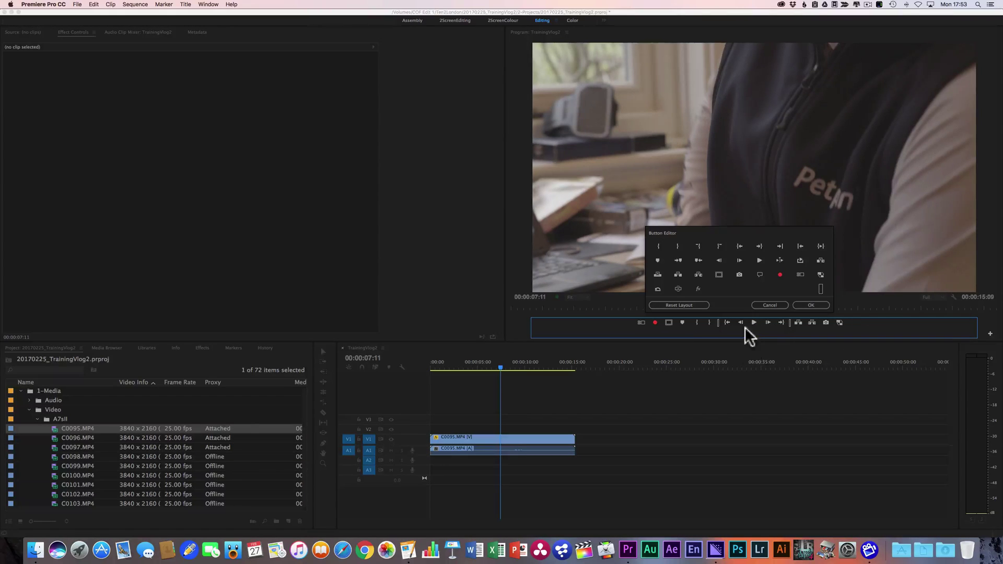
click(811, 305)
click(840, 333)
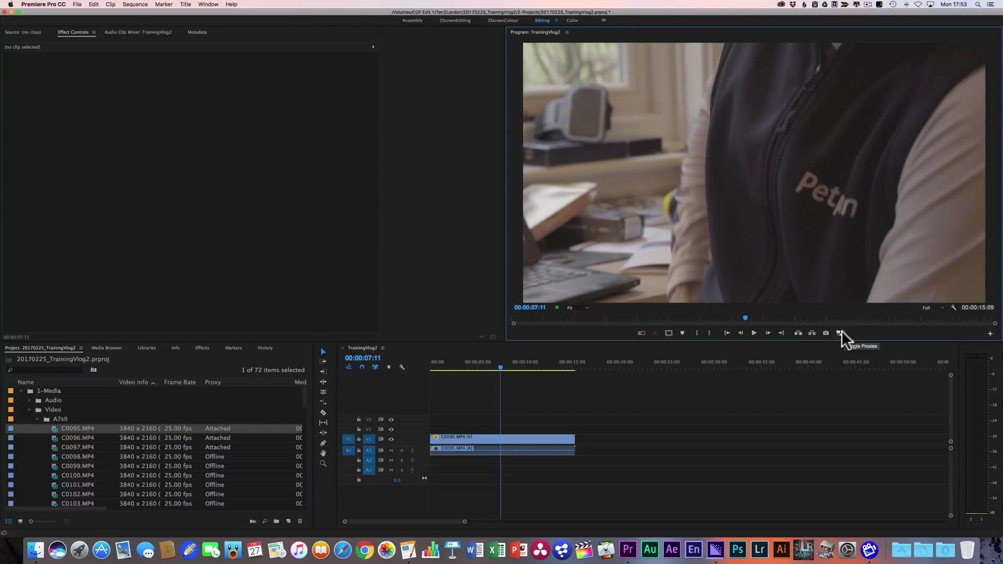
click(840, 333)
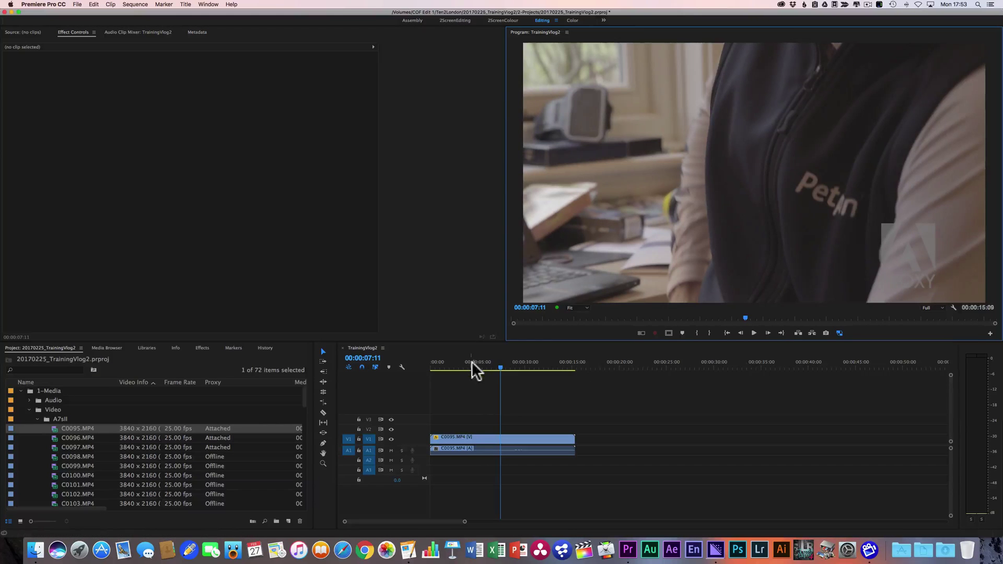
- Play the proxy clip from about 3 seconds and shuttle backwards and forwards to test its responsiveness
mouse_move(469, 365)
mouse_down()
mouse_move(451, 365)
mouse_move(541, 374)
mouse_move(449, 374)
mouse_move(548, 382)
mouse_move(536, 364)
mouse_move(448, 370)
mouse_move(525, 366)
mouse_move(457, 366)
mouse_up()
key(space)
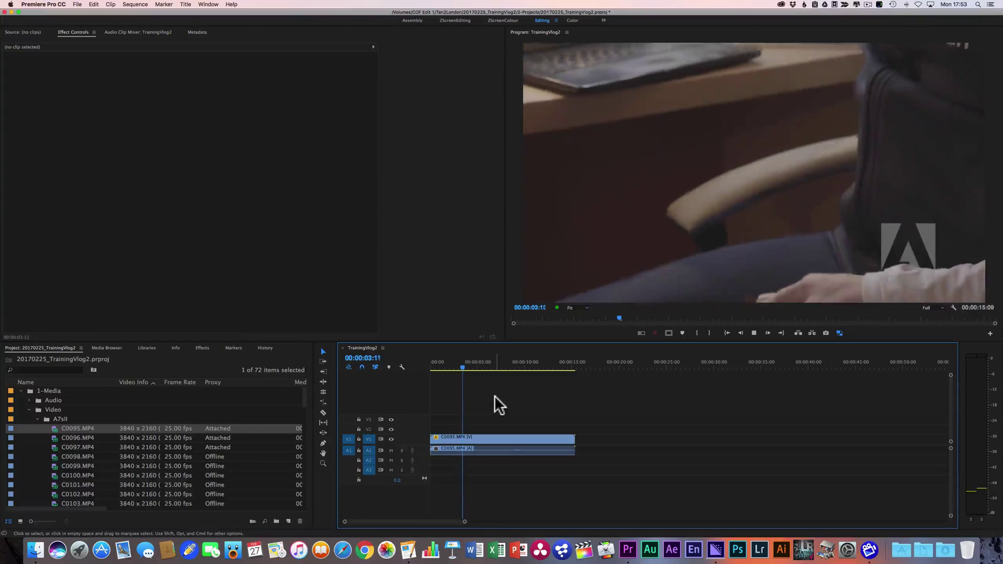
key(j)
key(l)
key(j)
key(l)
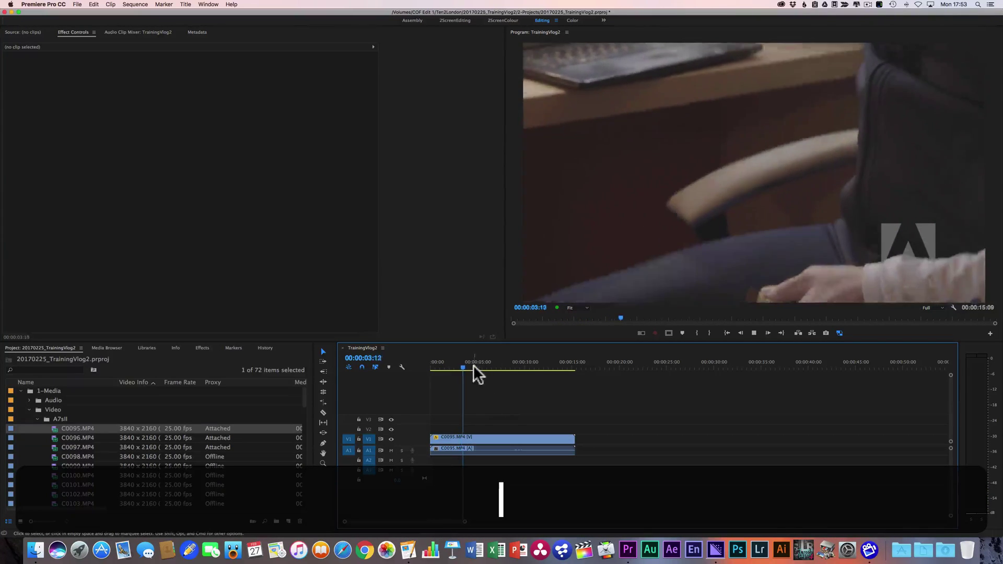
- Compare the proxy and original image near the end of the clip, around 00:00:14:05, and leave proxies enabled
drag(474, 365, 557, 368)
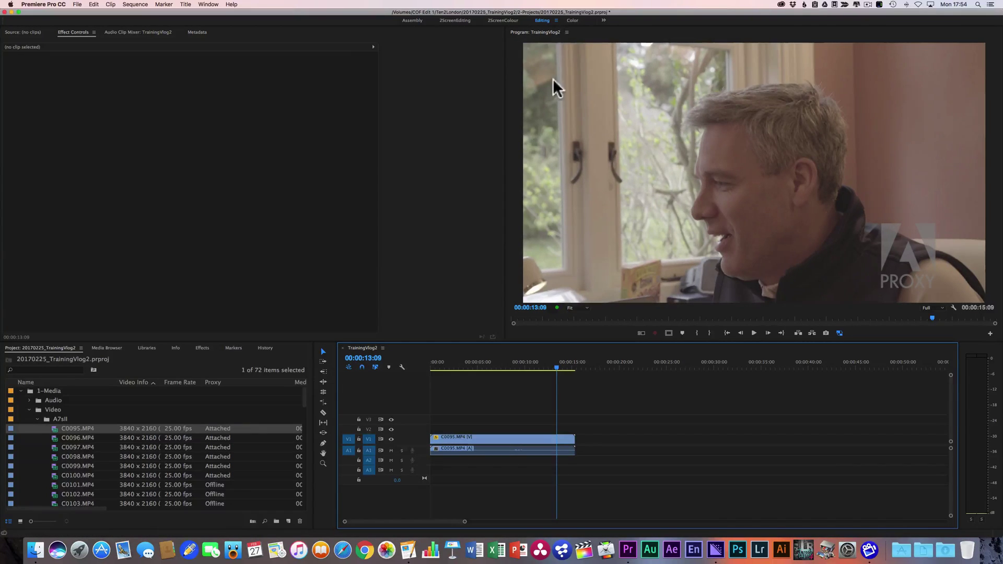
mouse_move(556, 365)
mouse_down()
mouse_move(506, 367)
mouse_move(563, 368)
mouse_up()
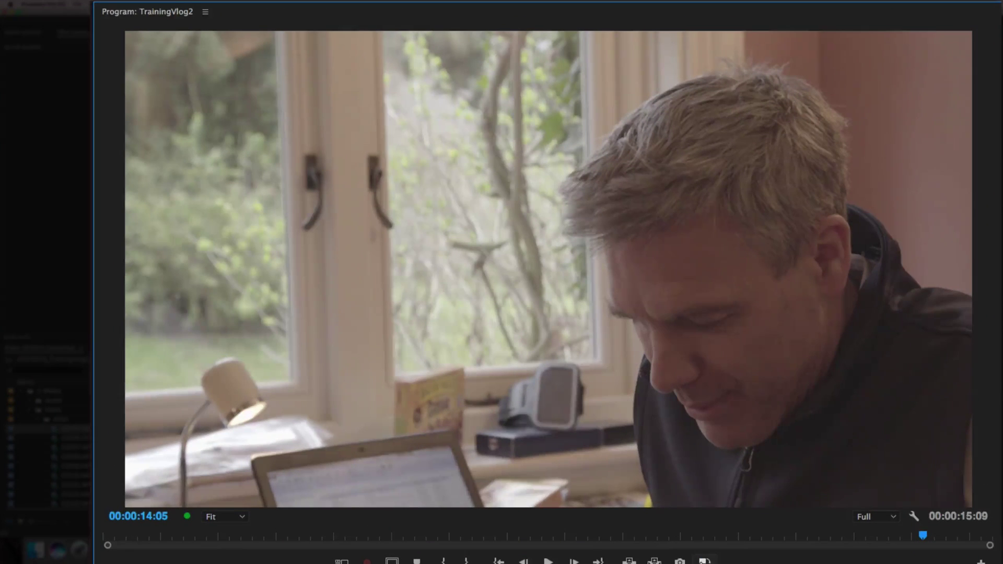
click(705, 562)
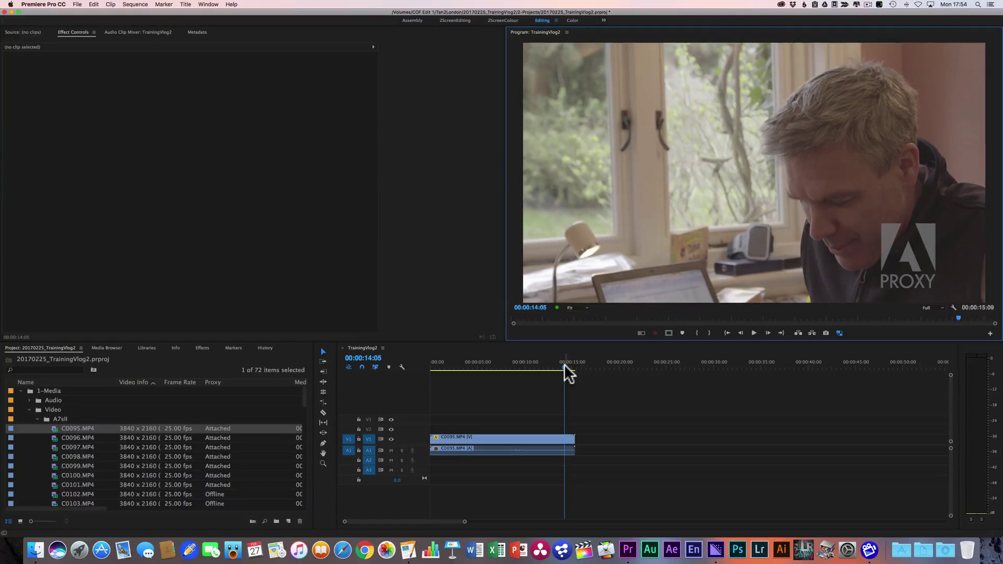
mouse_move(564, 365)
mouse_down()
mouse_move(445, 368)
mouse_move(558, 369)
mouse_up()
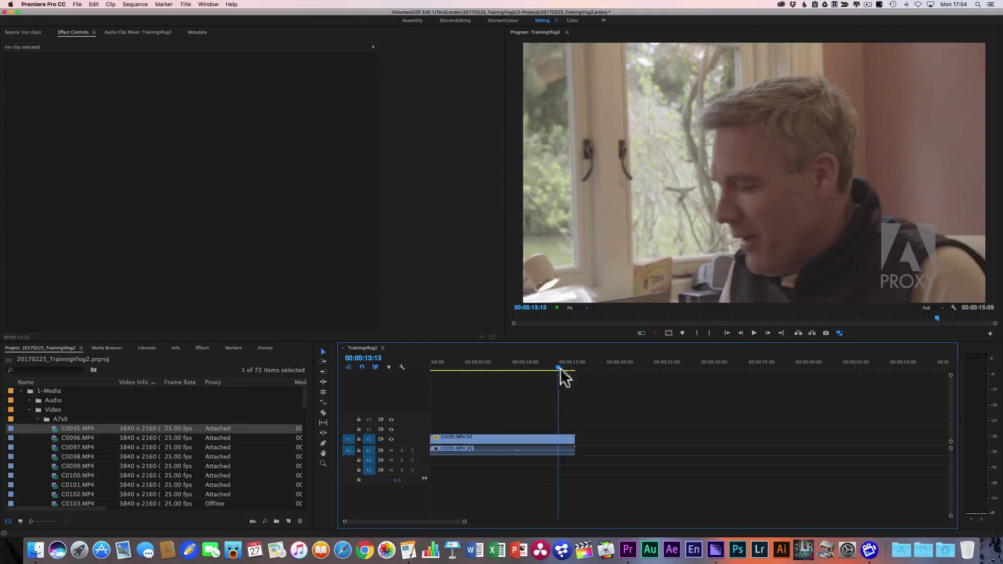
- Set the Program Monitor's playback resolution to 1/4 and play the proxy clip from about 5 seconds
click(942, 308)
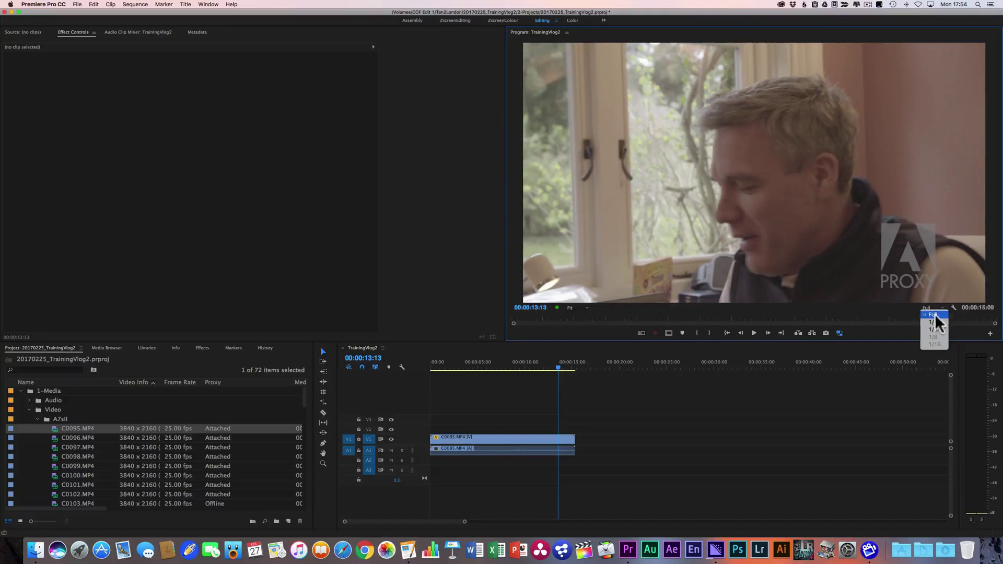
click(933, 330)
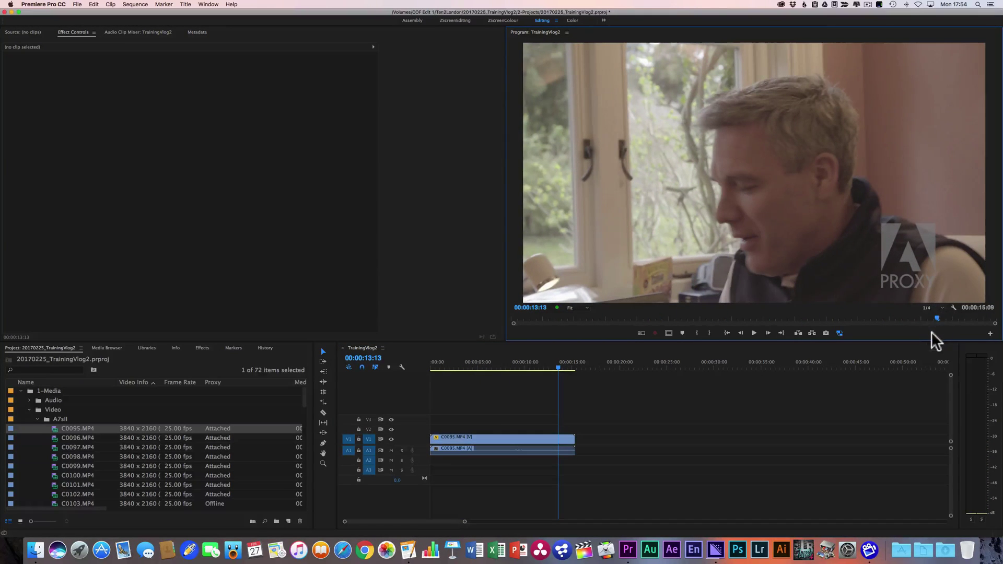
click(473, 366)
key(space)
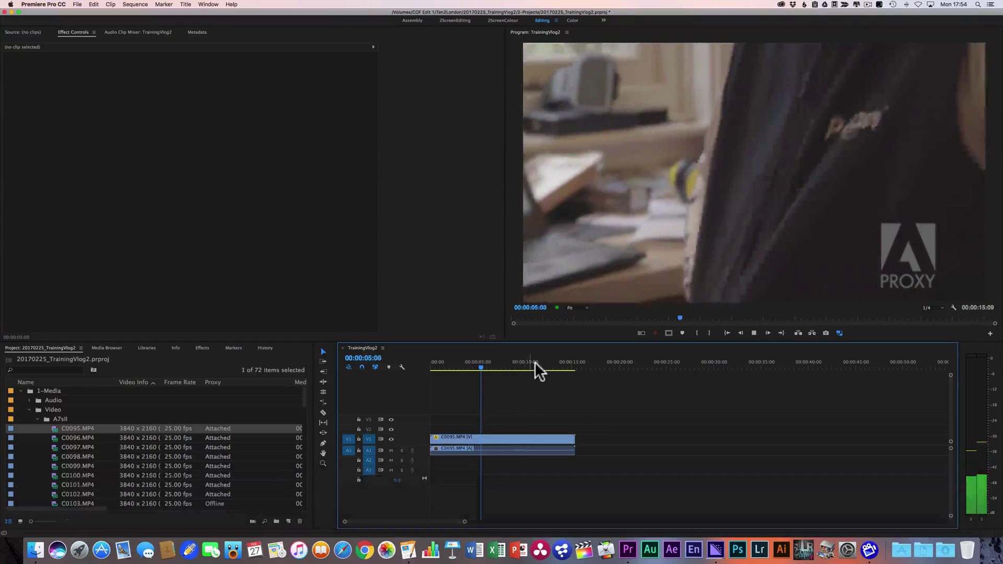
key(space)
- Move the playhead to 00:00:14:07 and set the Program Monitor's playback resolution to Full
click(565, 365)
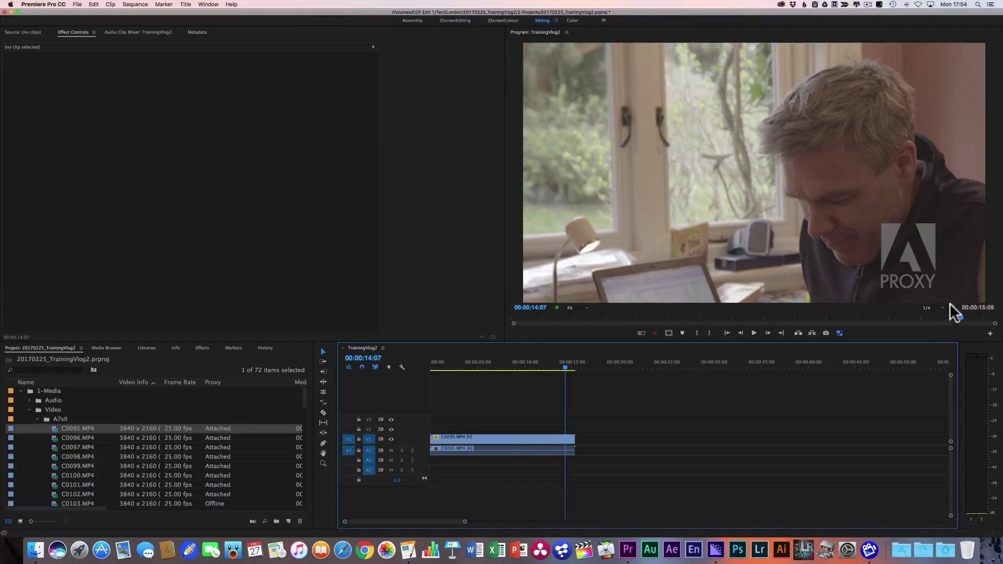
click(939, 307)
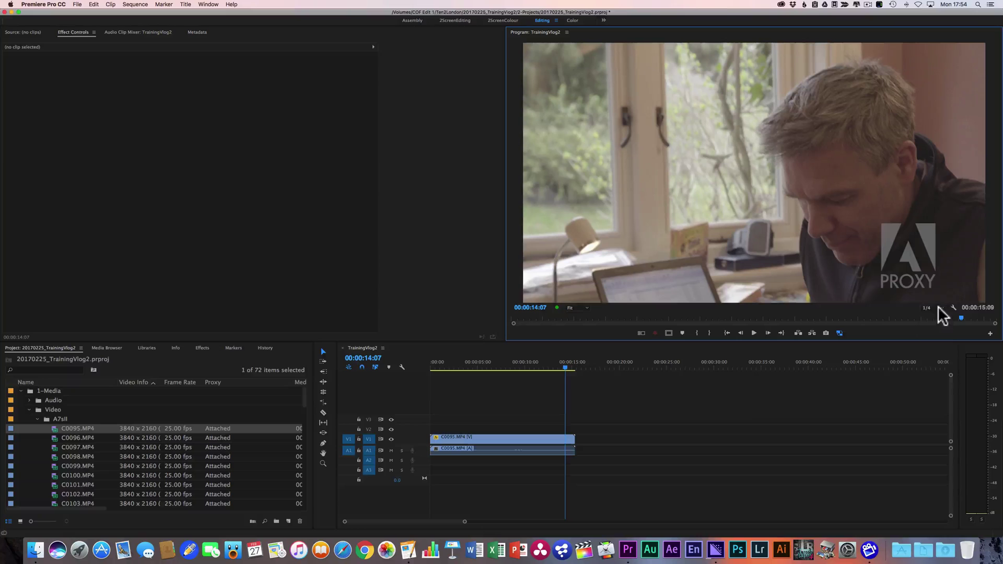
click(936, 314)
- Compare the proxy and original image at full resolution at 00:00:14:07, leaving proxies disabled
click(839, 331)
click(839, 330)
click(840, 330)
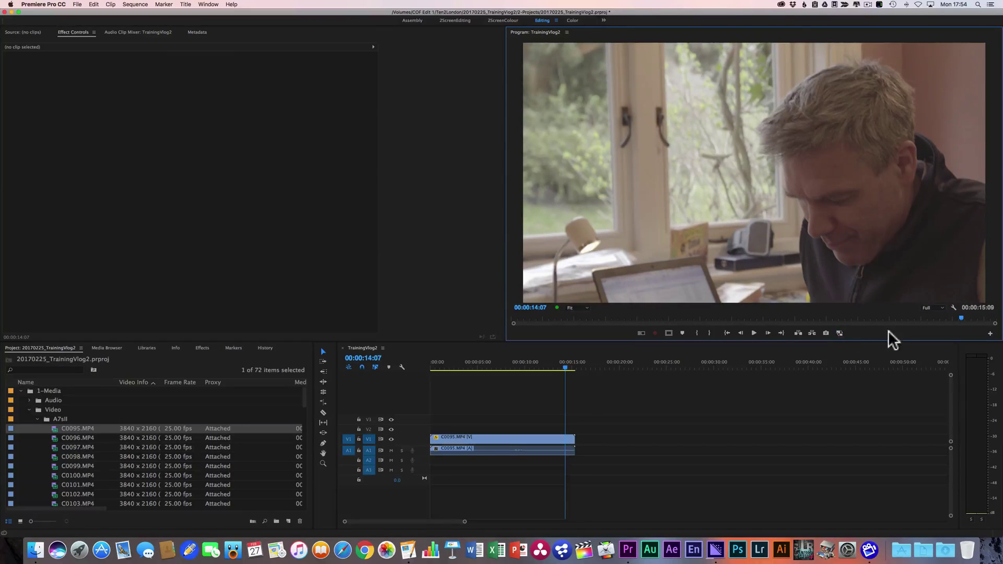
click(841, 332)
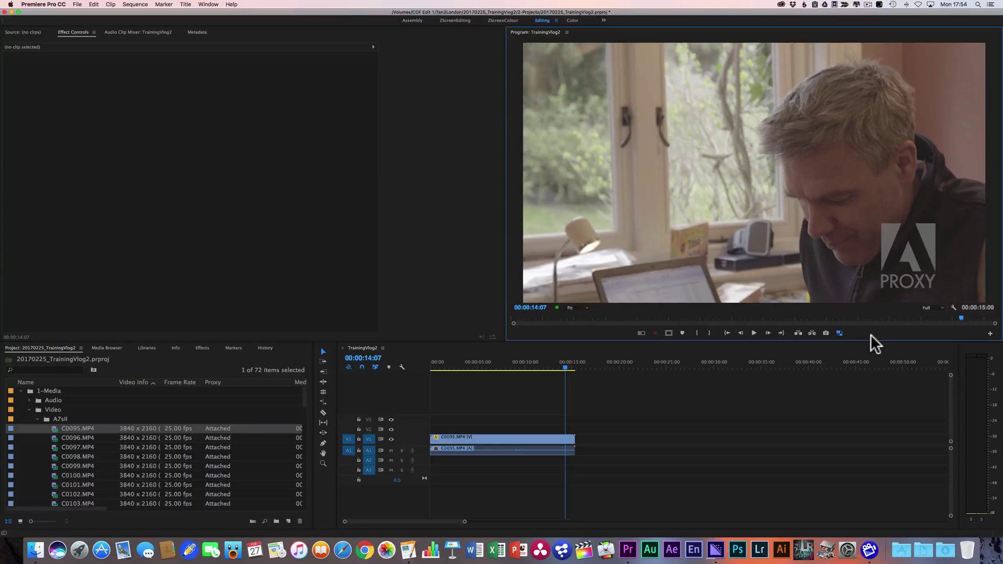
click(839, 333)
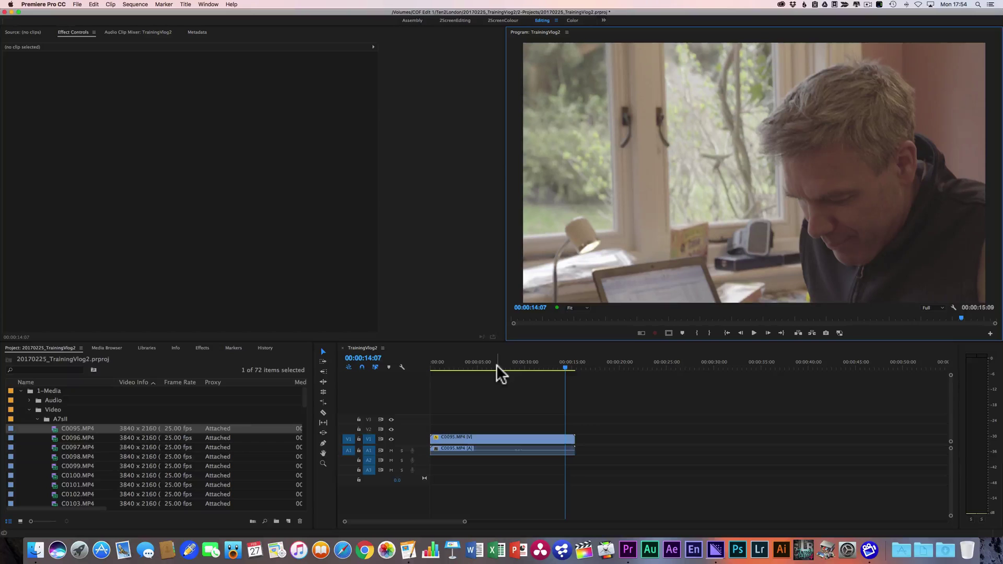
- Scrub through the original 4K clip to 00:00:11:13 and compare that frame with its proxy, leaving proxies enabled
drag(476, 363, 549, 368)
drag(438, 369, 538, 364)
click(840, 333)
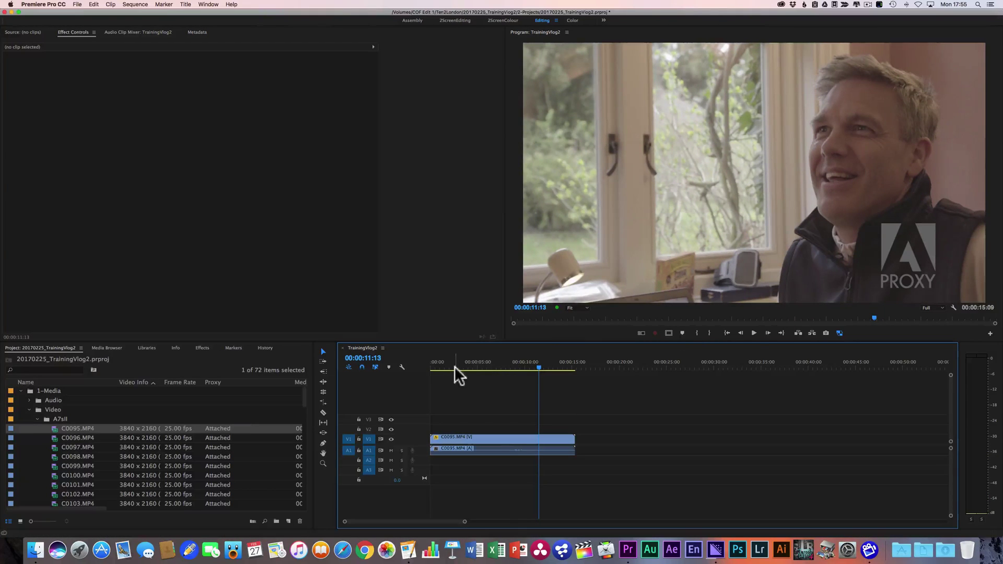
click(841, 332)
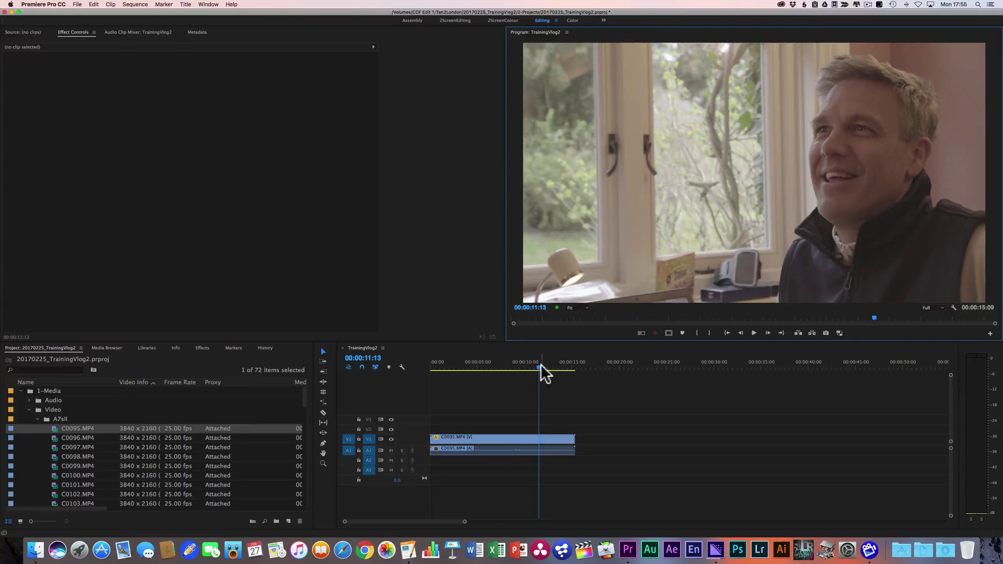
click(840, 333)
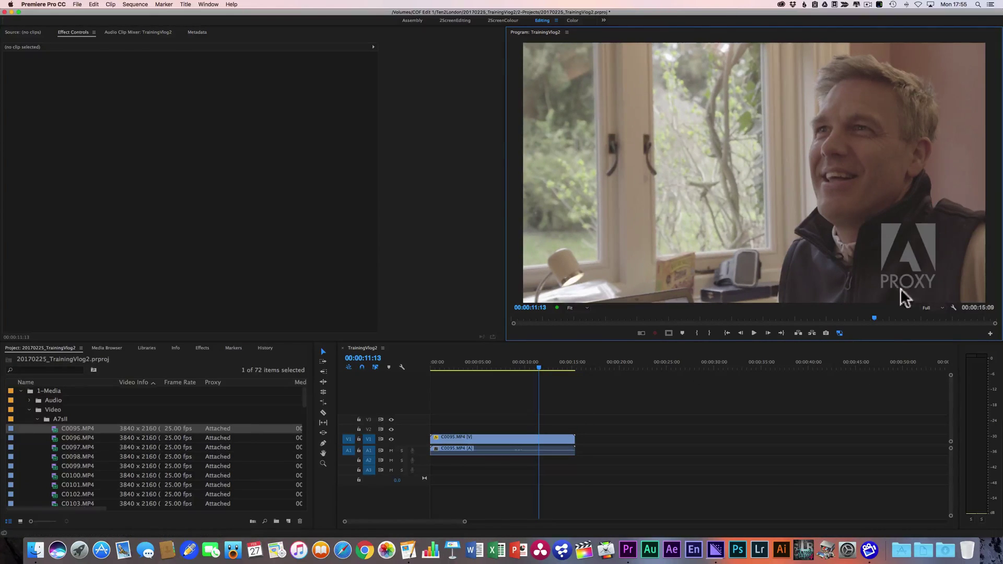
click(94, 4)
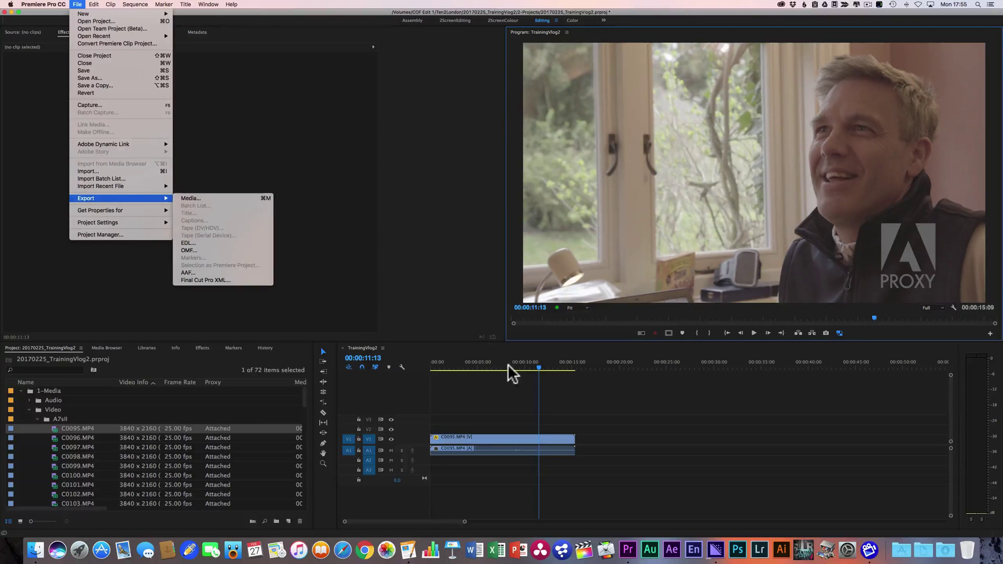
click(451, 366)
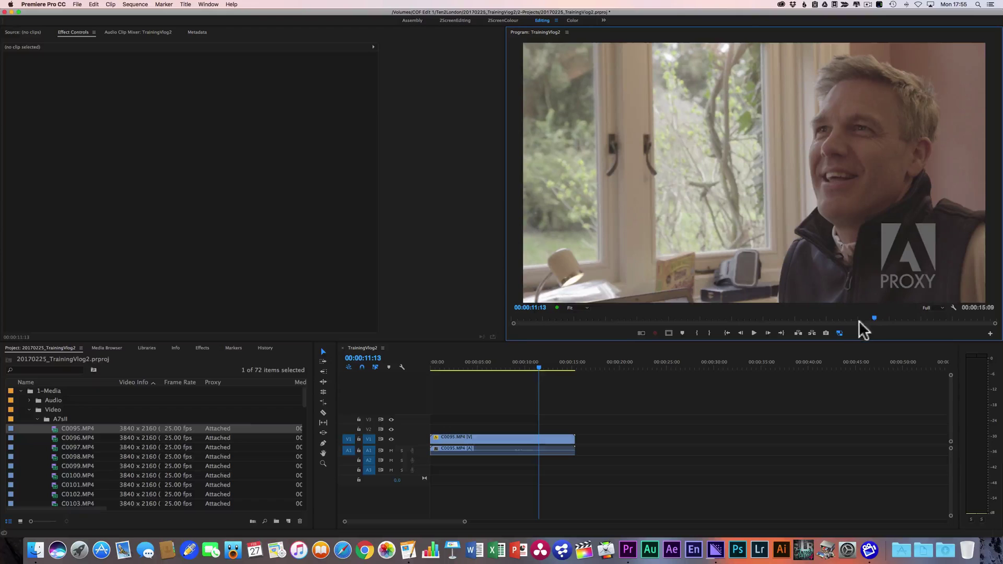
- Scrub the clip with proxies disabled to about 00:00:13:22, re-enable proxies and scrub again up to 00:00:03:20 to compare responsiveness
click(839, 332)
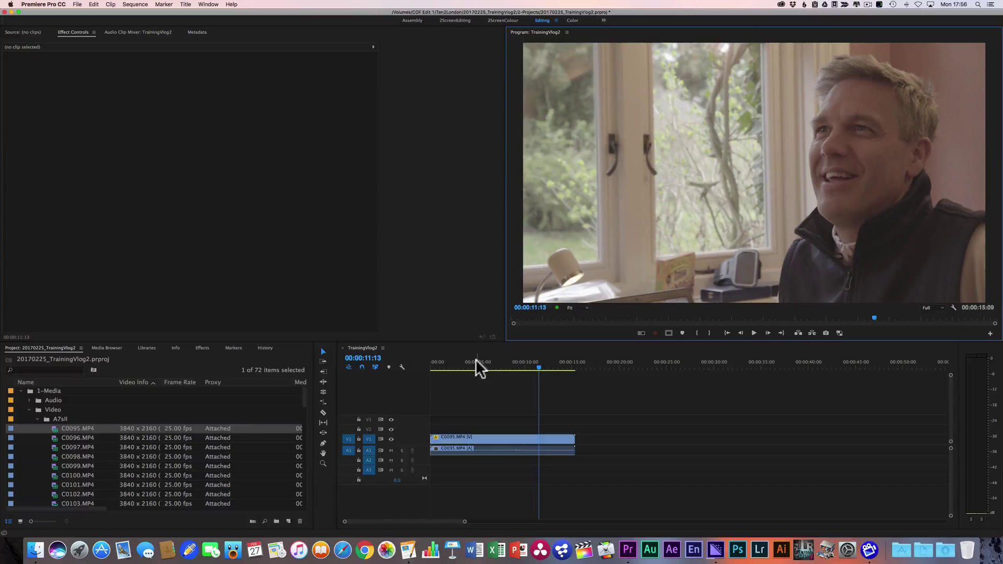
drag(472, 362, 553, 372)
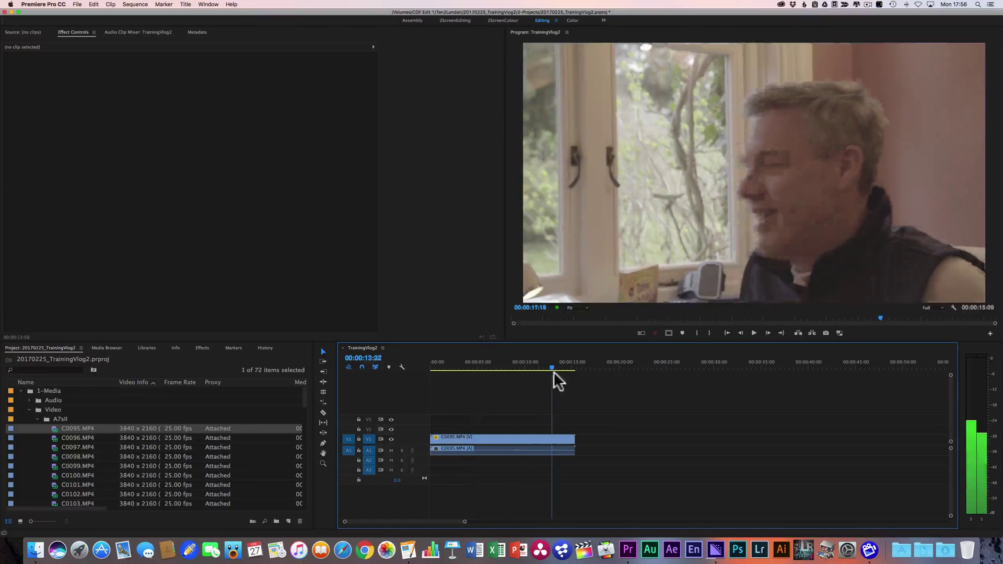
click(840, 333)
drag(441, 362, 466, 362)
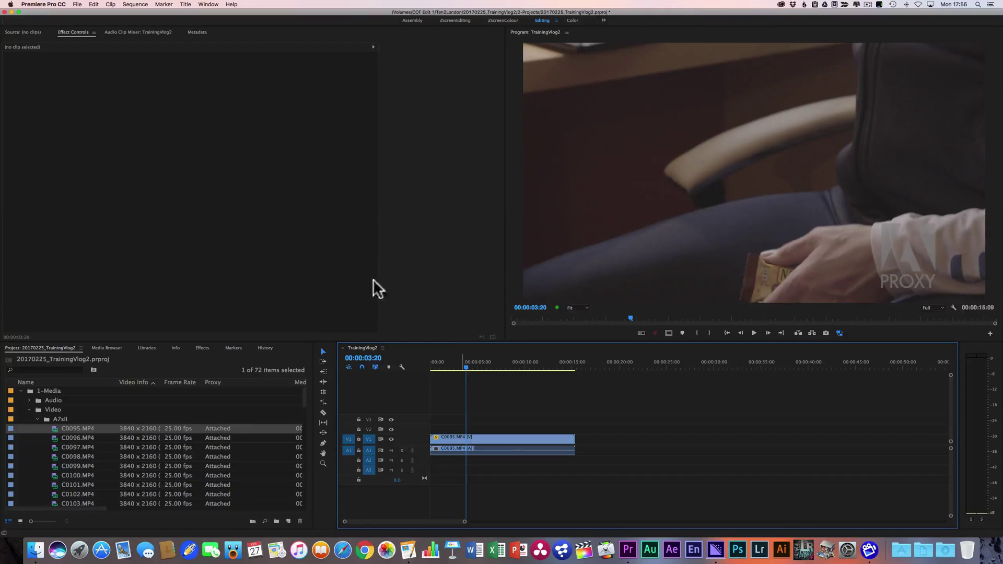
click(372, 45)
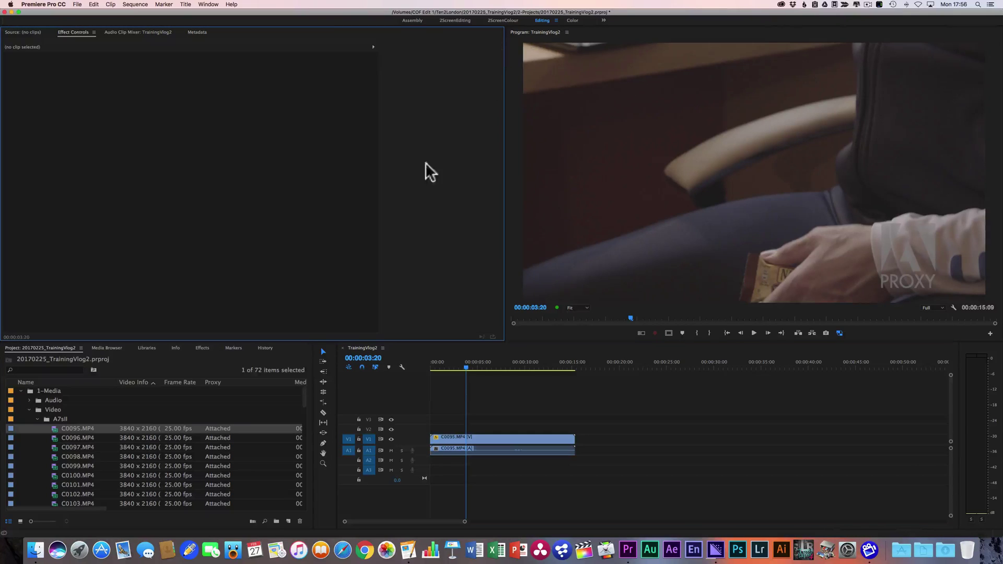